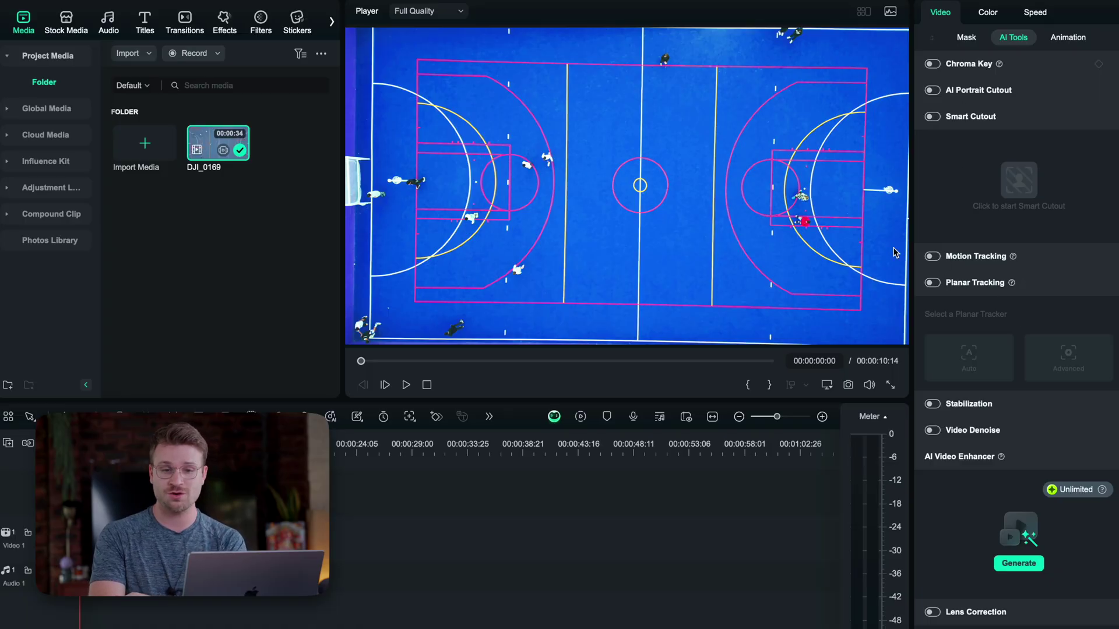
Start Auto planar tracking on DJI_0169, with the tracking area stretched over the entire court
{"action": "left_click", "coordinate": [932, 284]}
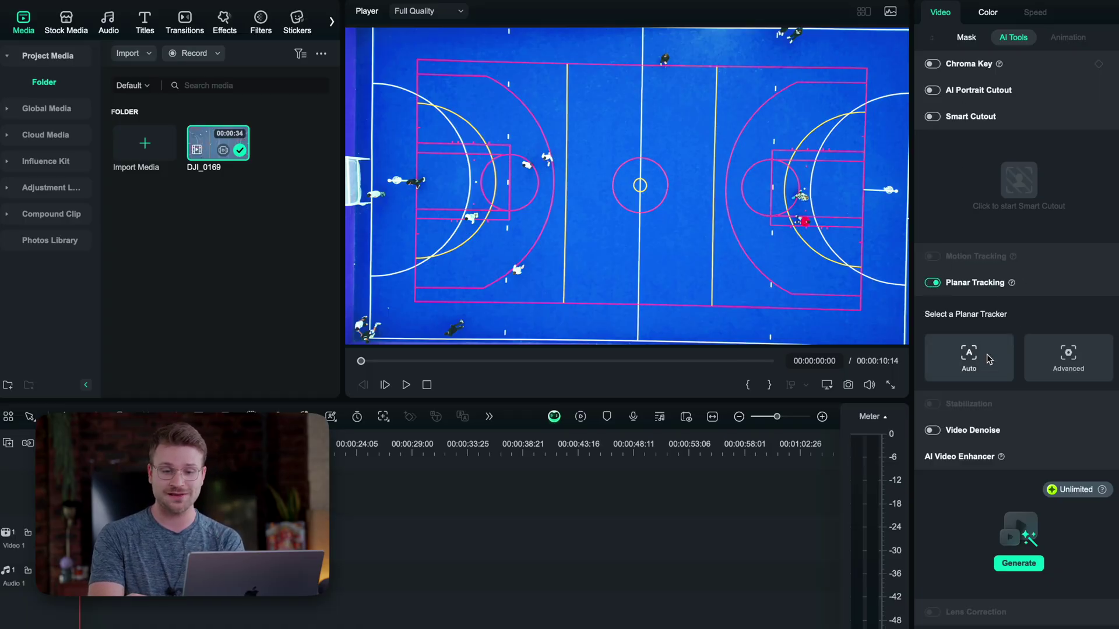
{"action": "left_click", "coordinate": [969, 358]}
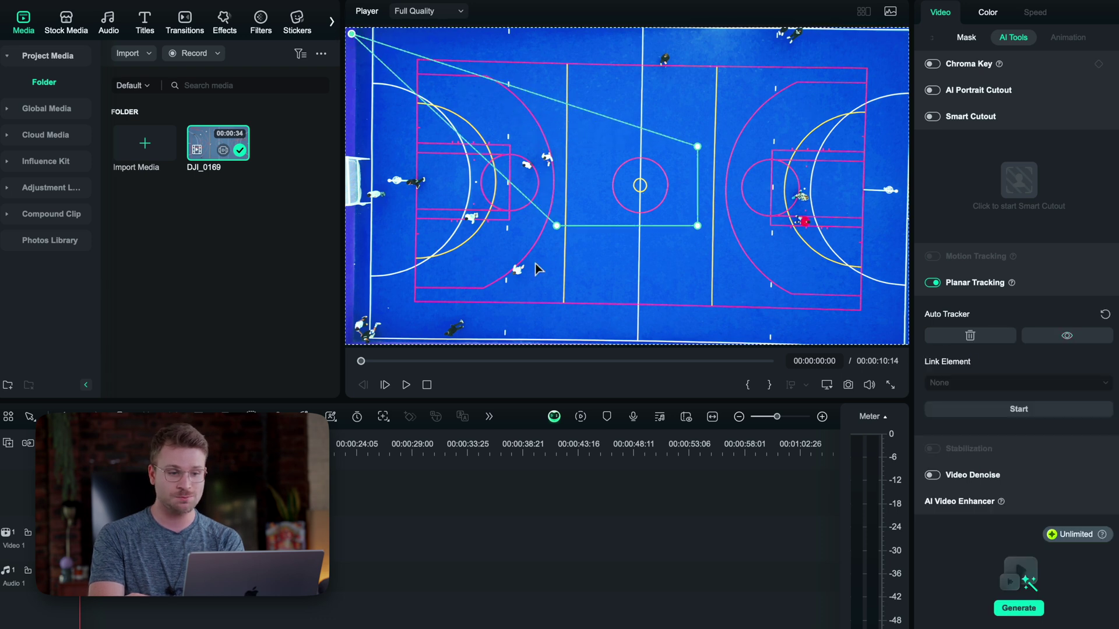
{"action": "left_click_drag", "start_coordinate": [436, 281], "coordinate": [354, 323]}
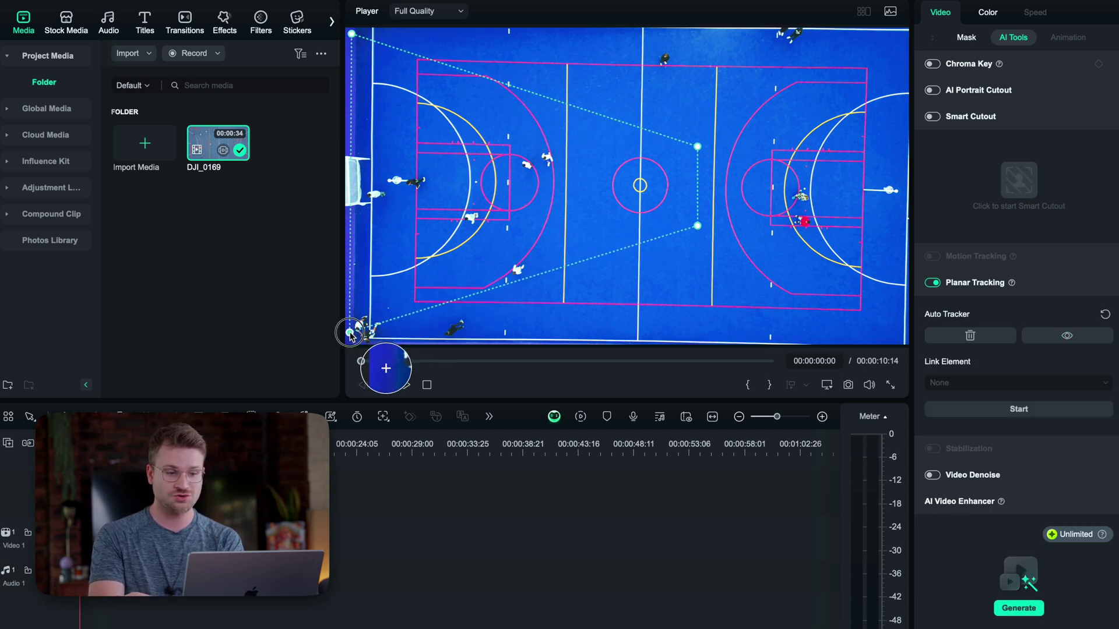
{"action": "left_click_drag", "start_coordinate": [698, 146], "coordinate": [905, 36]}
{"action": "left_click_drag", "start_coordinate": [698, 225], "coordinate": [900, 339]}
{"action": "left_click", "coordinate": [987, 405]}
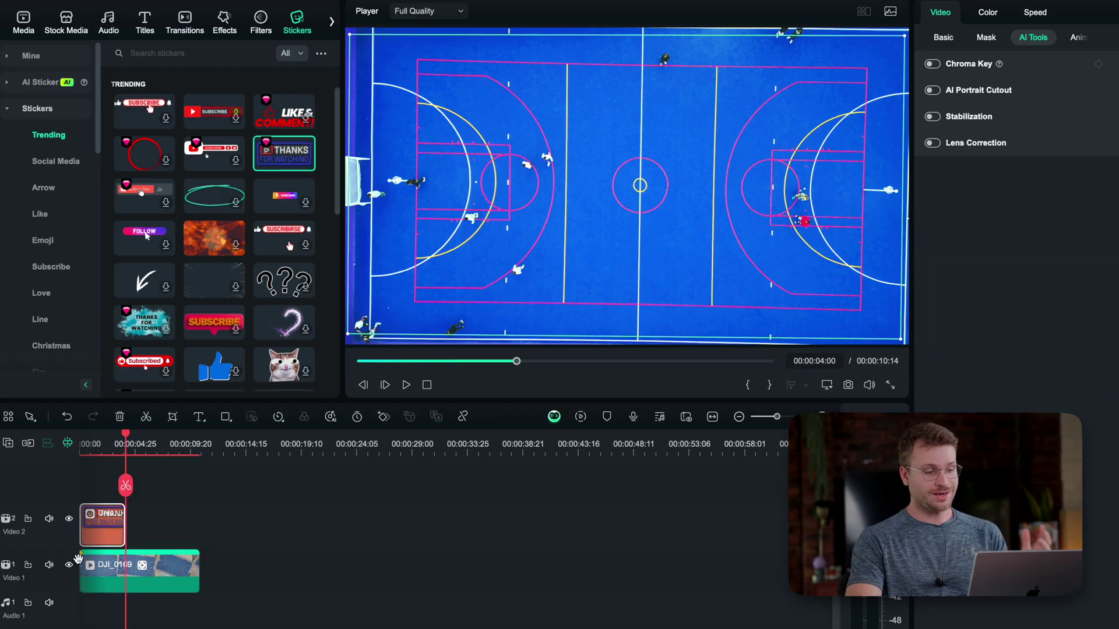
Extend the THANKS FOR WATCHING sticker to match DJI_0169 and link Universal Social Element 14 to the track
{"action": "key", "text": "super+equal"}
{"action": "left_click_drag", "start_coordinate": [176, 519], "coordinate": [331, 520]}
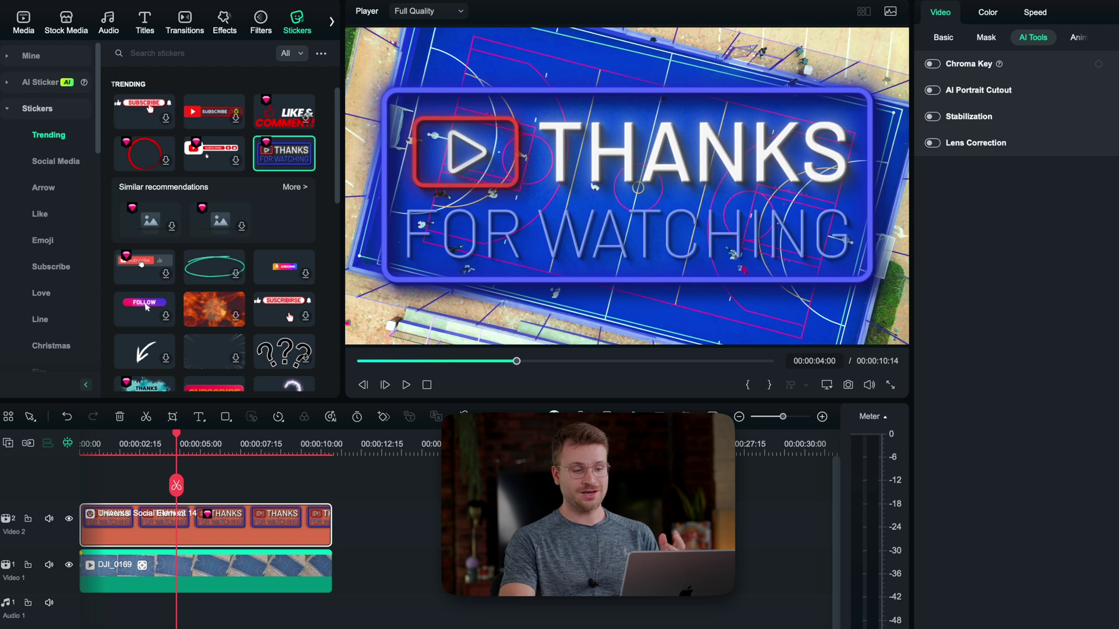
{"action": "left_click", "coordinate": [175, 573]}
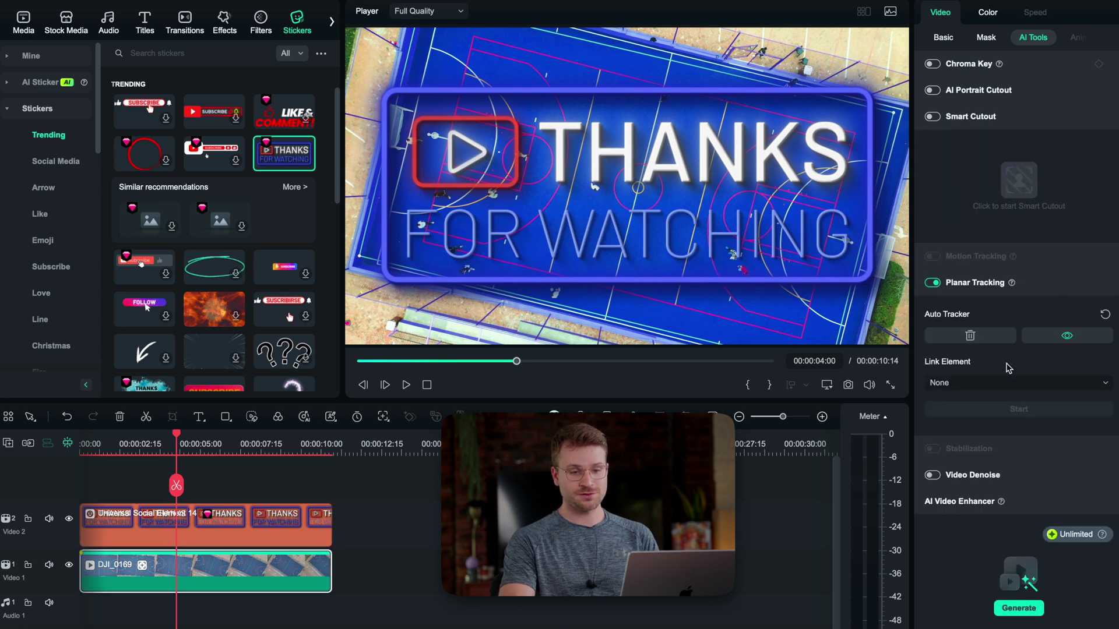
{"action": "left_click", "coordinate": [1003, 385]}
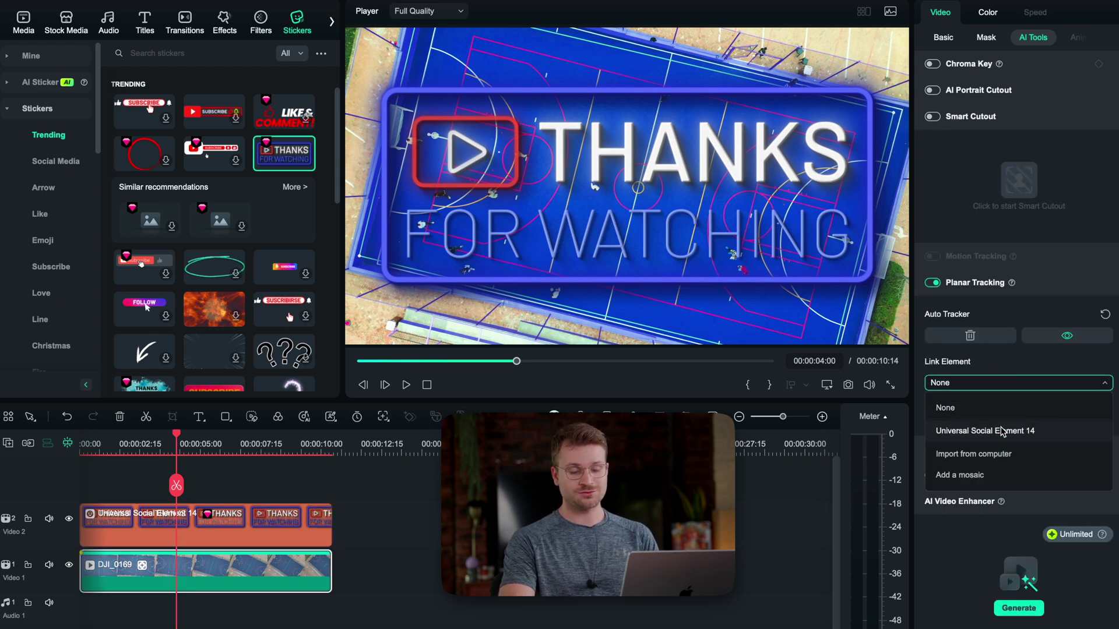
{"action": "left_click", "coordinate": [964, 433]}
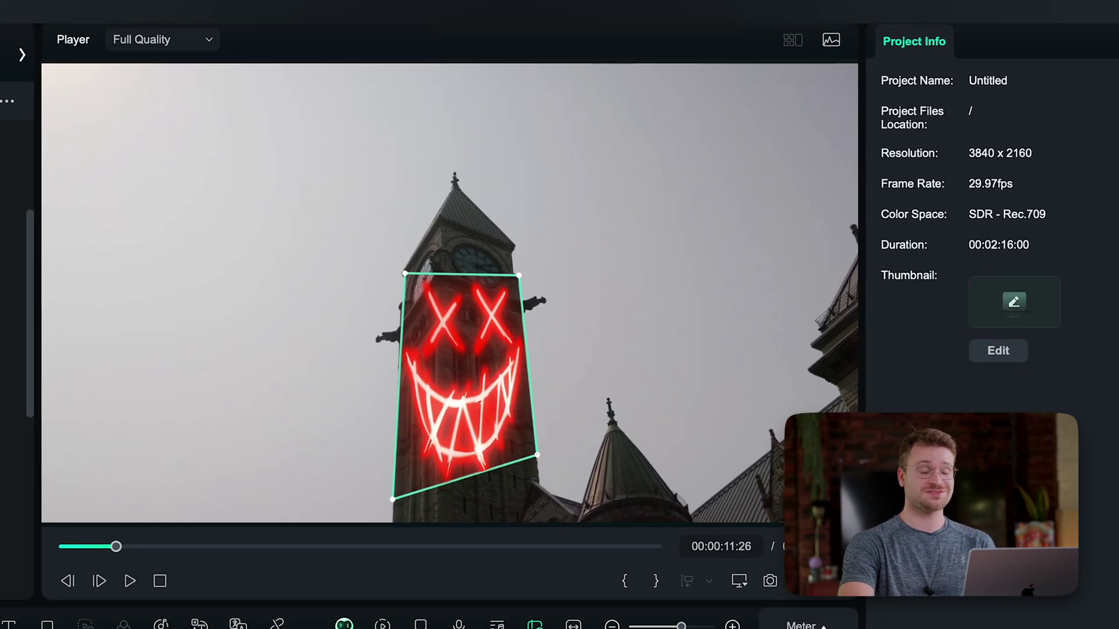
Play and pause the preview of the Joker face tracked onto the clock tower
{"action": "key", "text": "space"}
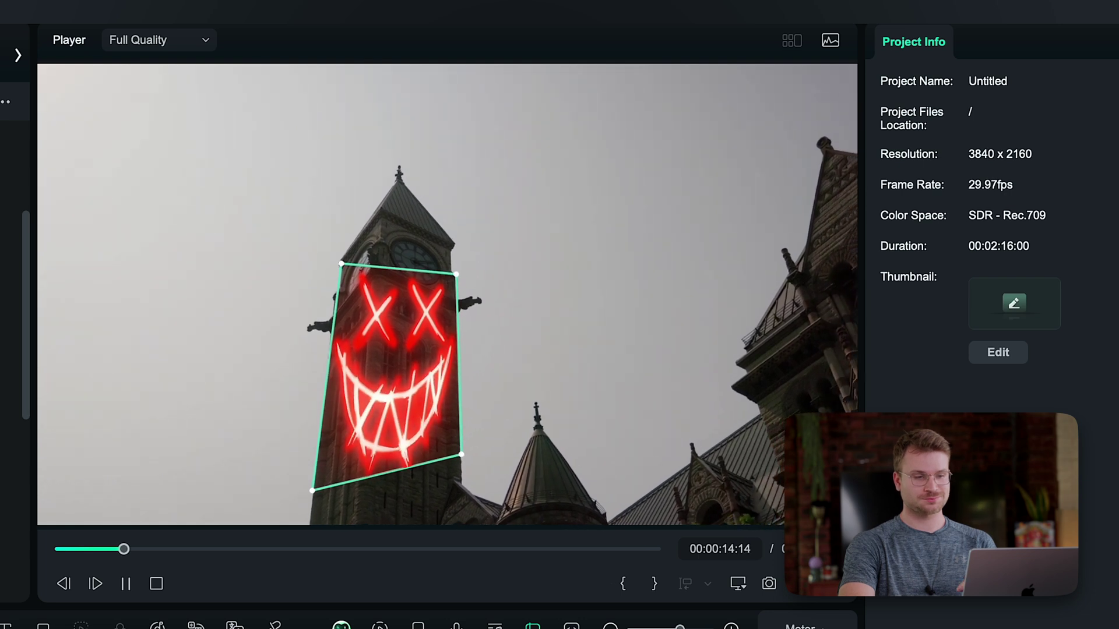
{"action": "key", "text": "space"}
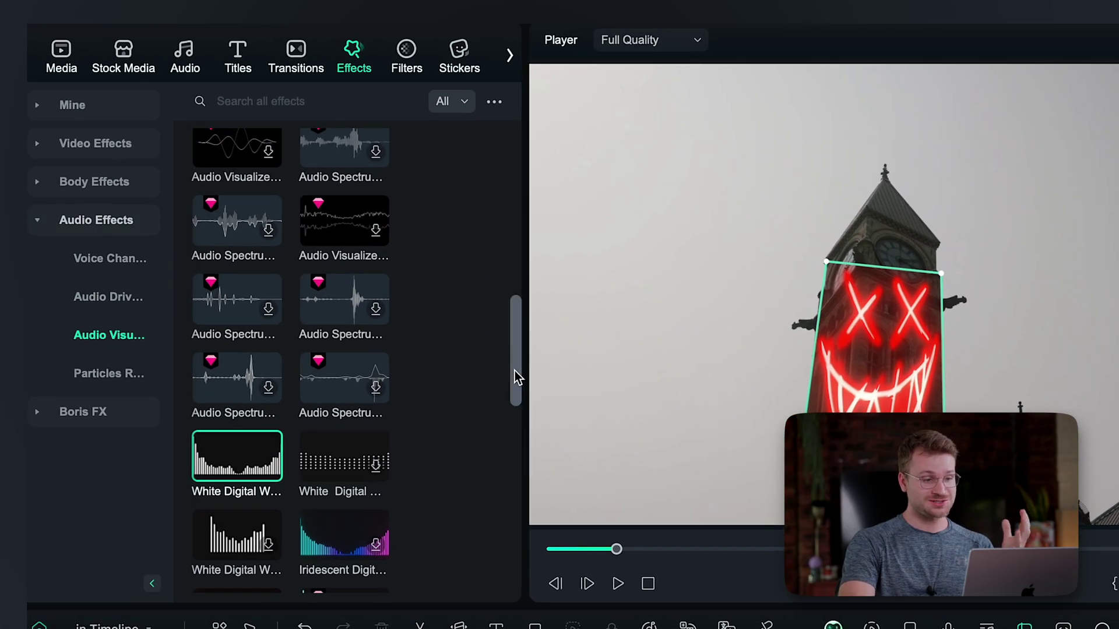
Add Audio Visualizer Circle 01 to the timeline, stop its preview, and select the clip
{"action": "left_click_drag", "start_coordinate": [517, 378], "coordinate": [519, 200]}
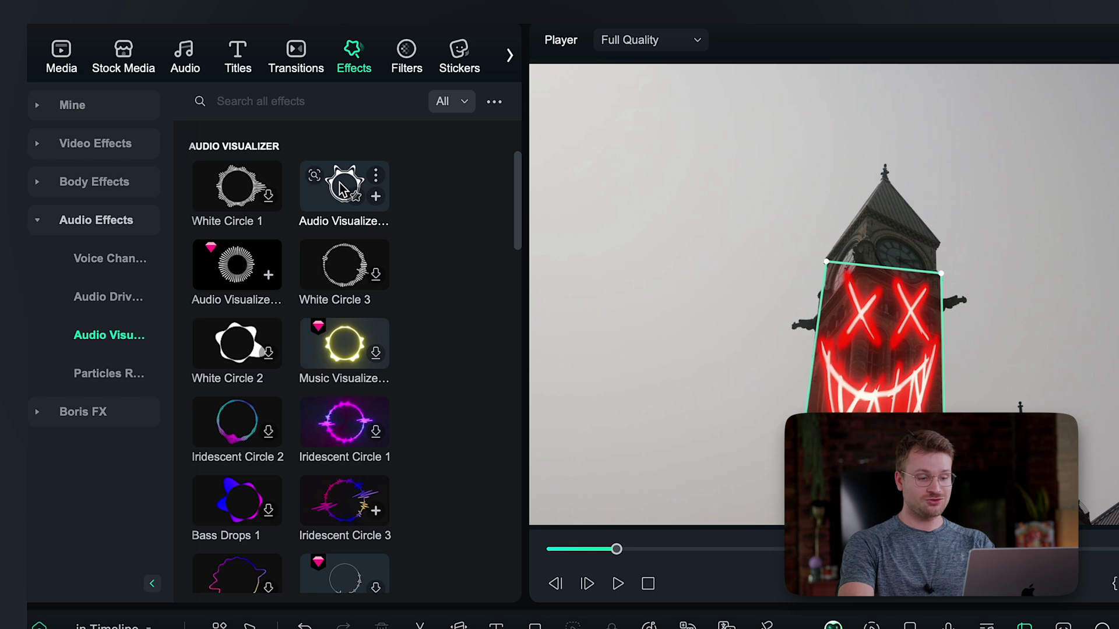
{"action": "left_click", "coordinate": [376, 196]}
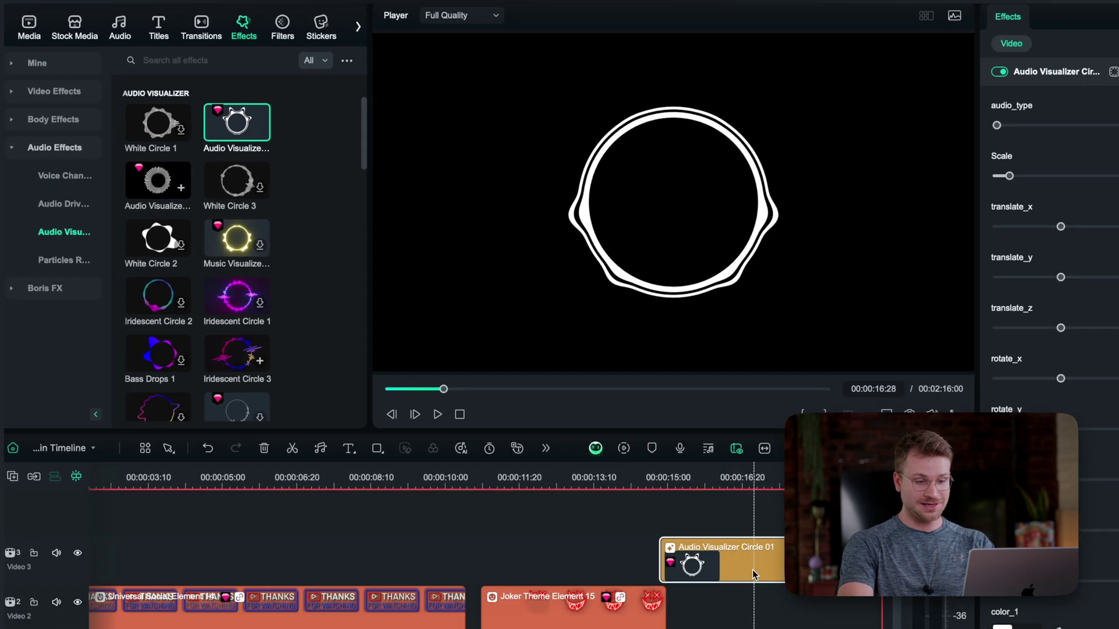
{"action": "left_click", "coordinate": [455, 454]}
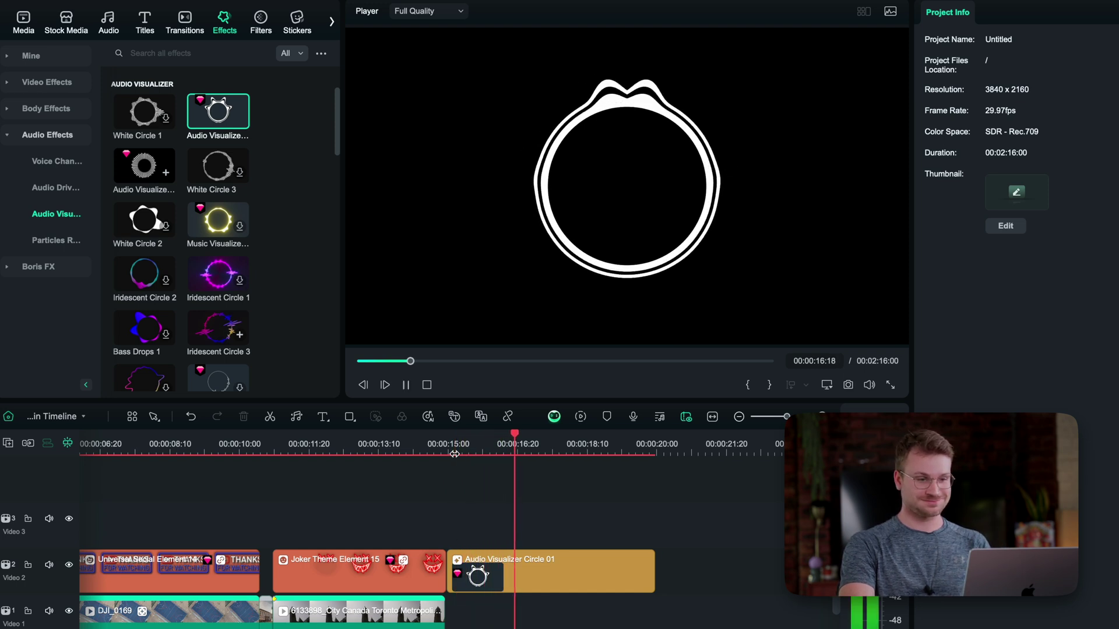
{"action": "key", "text": "space"}
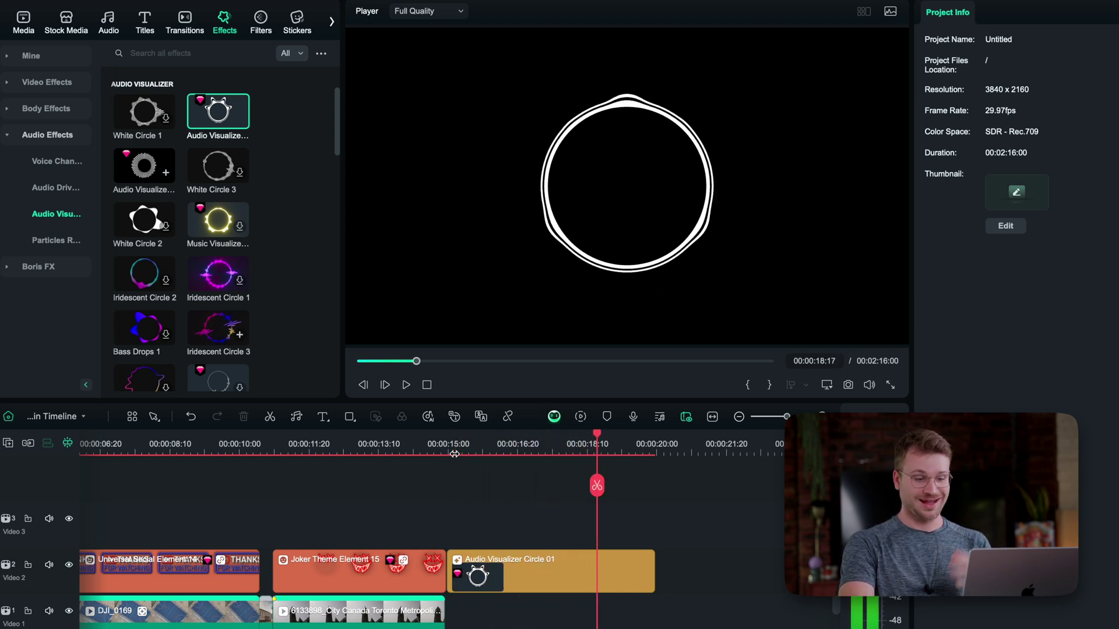
{"action": "left_click", "coordinate": [559, 572]}
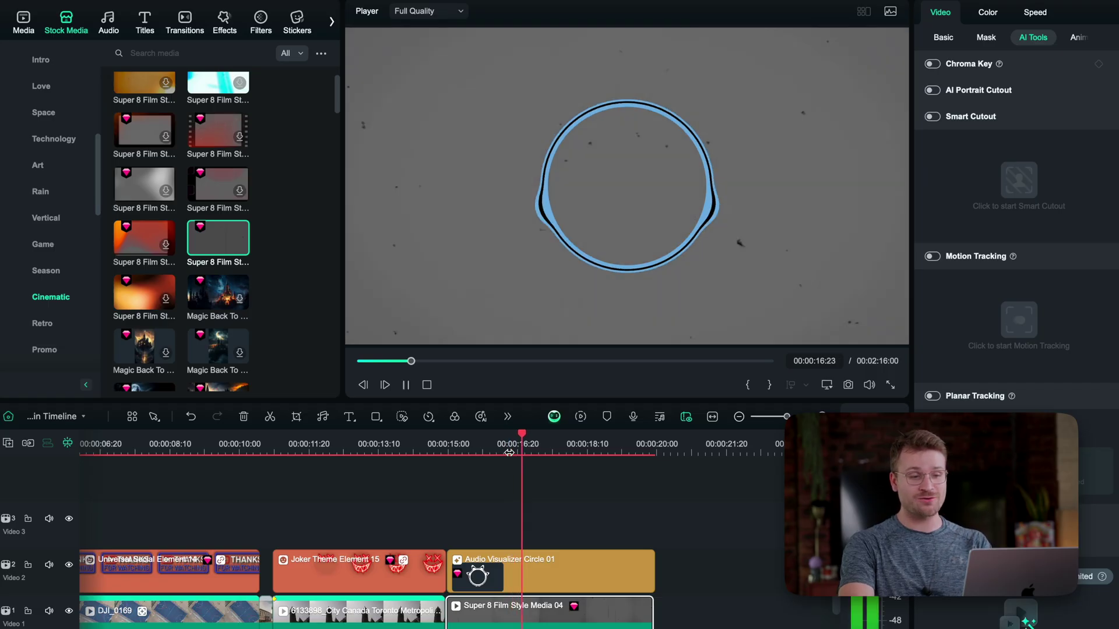
Play the audio visualizer over the Super 8 Film Style Media 04 backdrop
{"action": "key", "text": "space"}
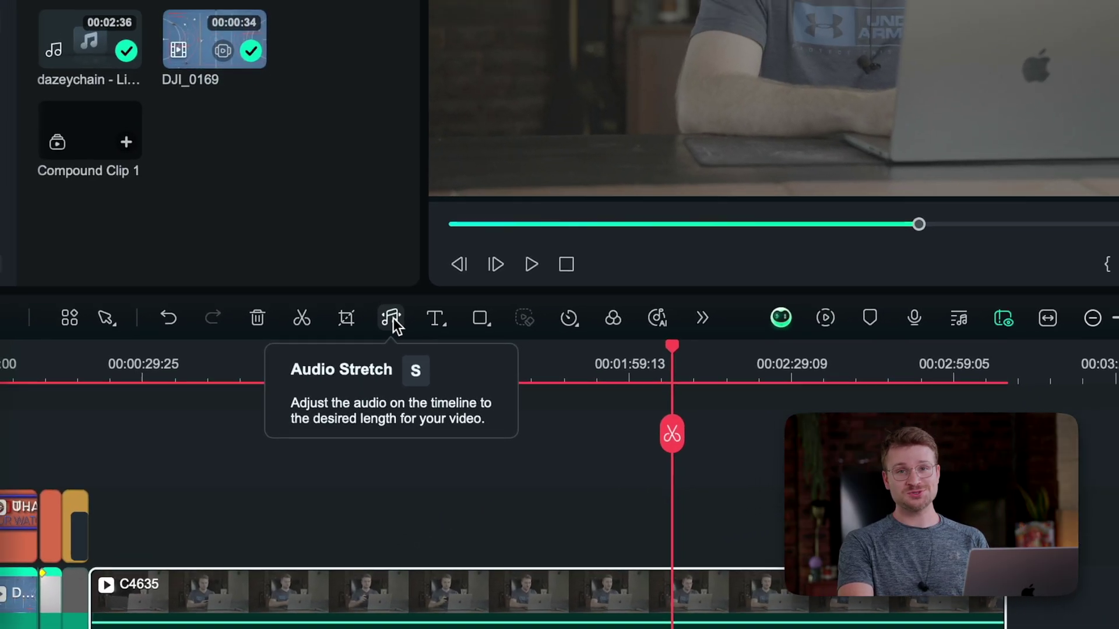
Audio-stretch the instrumental music track so it ends near 00:02:26
{"action": "left_click", "coordinate": [408, 299]}
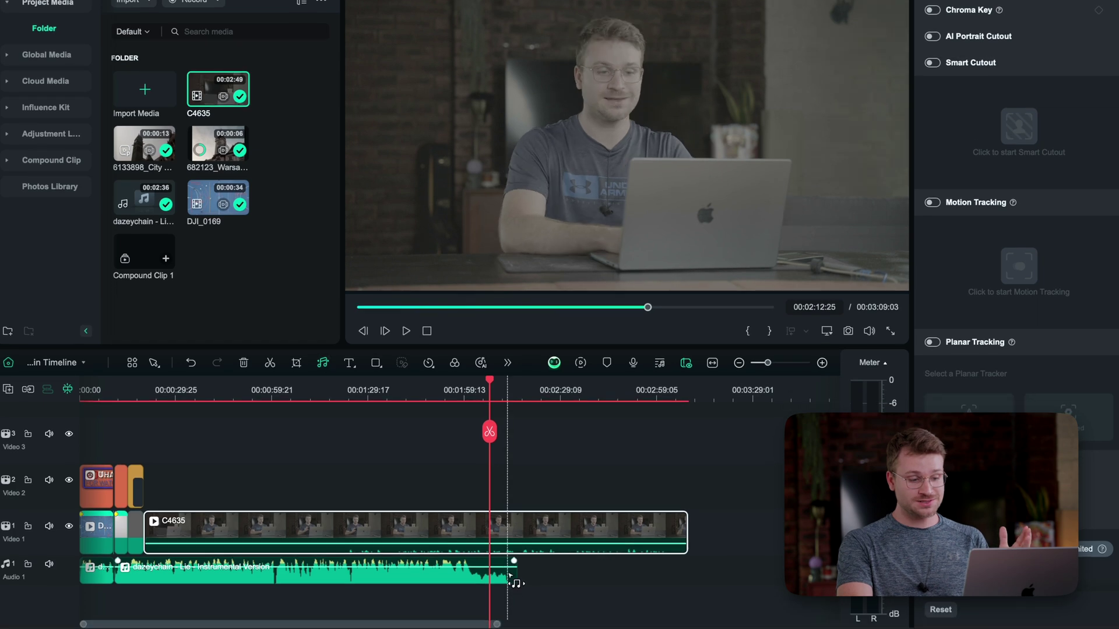
{"action": "left_click_drag", "start_coordinate": [515, 583], "coordinate": [518, 572]}
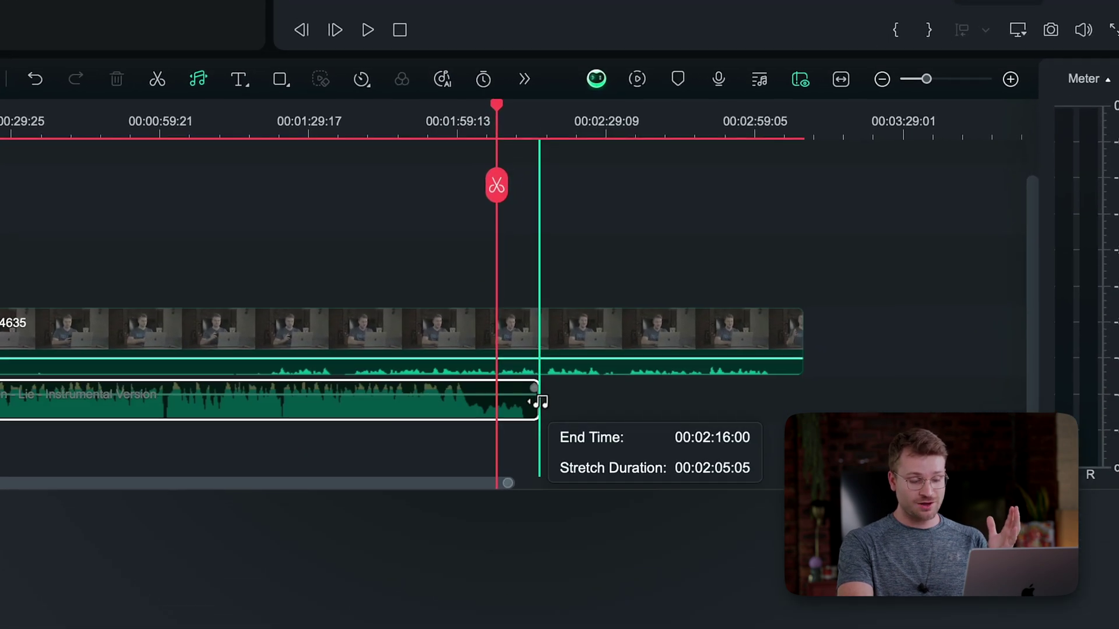
{"action": "left_click_drag", "start_coordinate": [538, 402], "coordinate": [593, 401]}
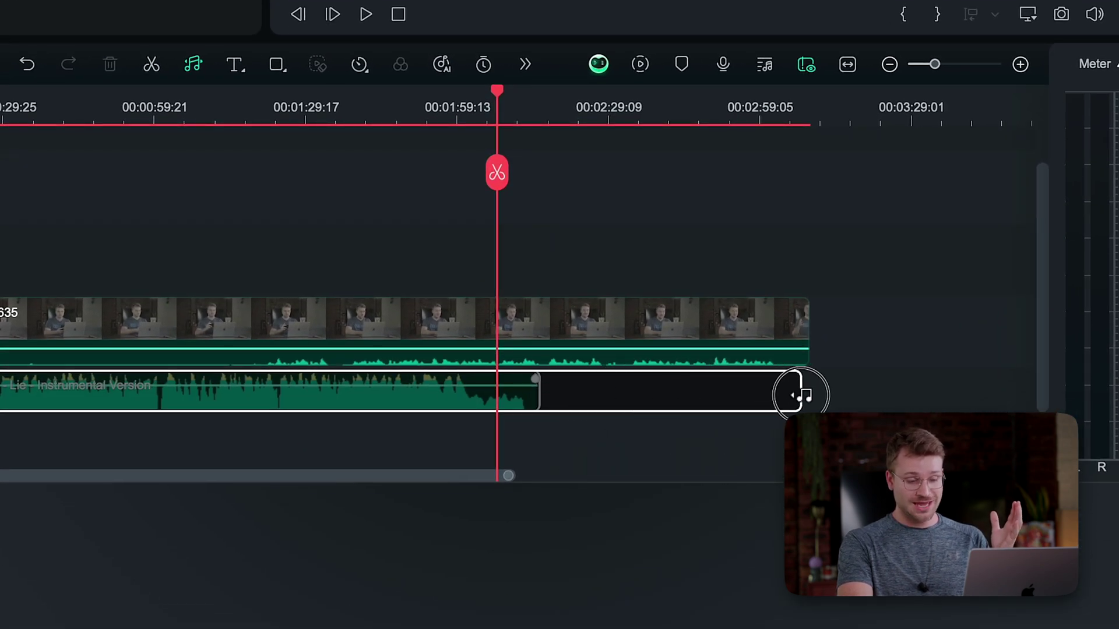
{"action": "left_click_drag", "start_coordinate": [810, 396], "coordinate": [809, 398]}
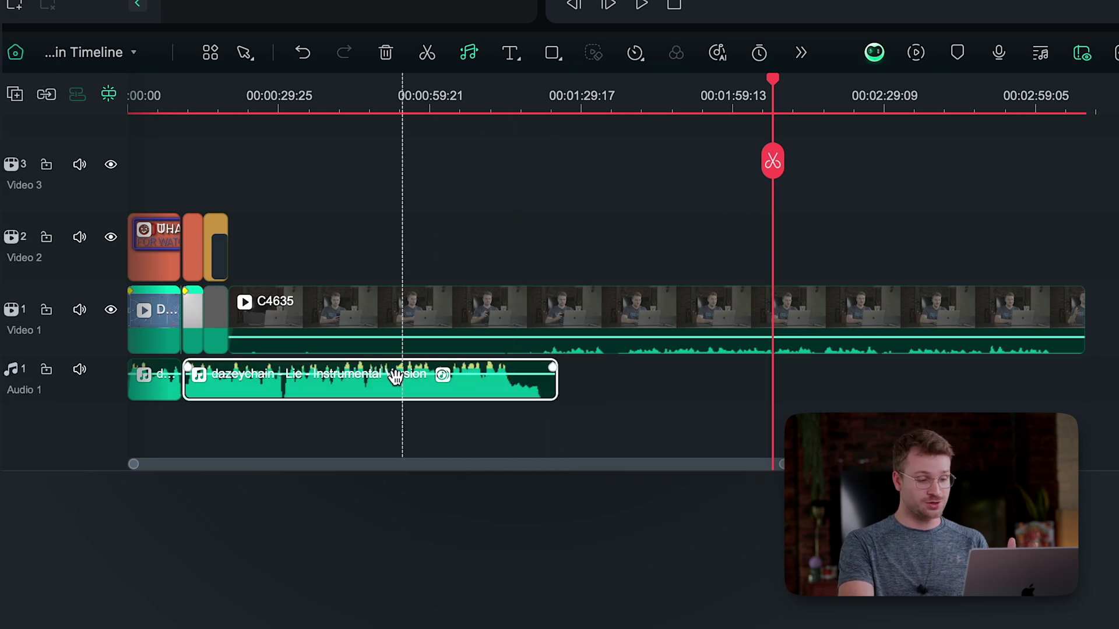
{"action": "scroll", "coordinate": [458, 377], "scroll_direction": "up", "scroll_amount": 5}
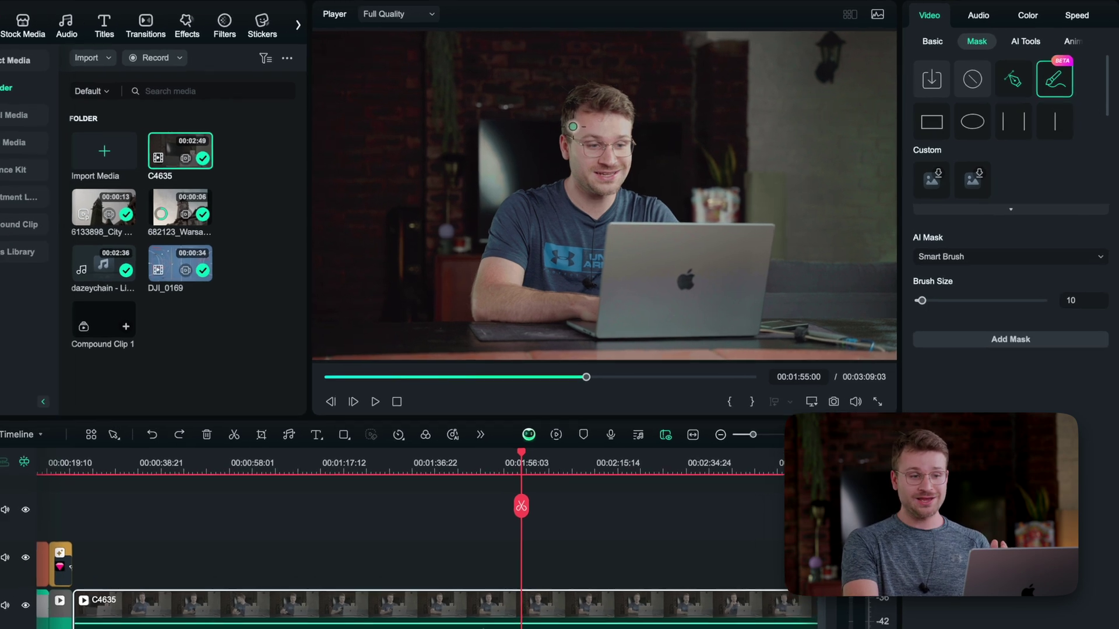
Paint a Smart Brush mask over the person, undo it, then brush over the laptop lid
{"action": "mouse_move", "coordinate": [594, 121]}
{"action": "left_mouse_down"}
{"action": "mouse_move", "coordinate": [609, 131]}
{"action": "mouse_move", "coordinate": [588, 271]}
{"action": "left_mouse_up"}
{"action": "left_click_drag", "start_coordinate": [454, 342], "coordinate": [455, 341]}
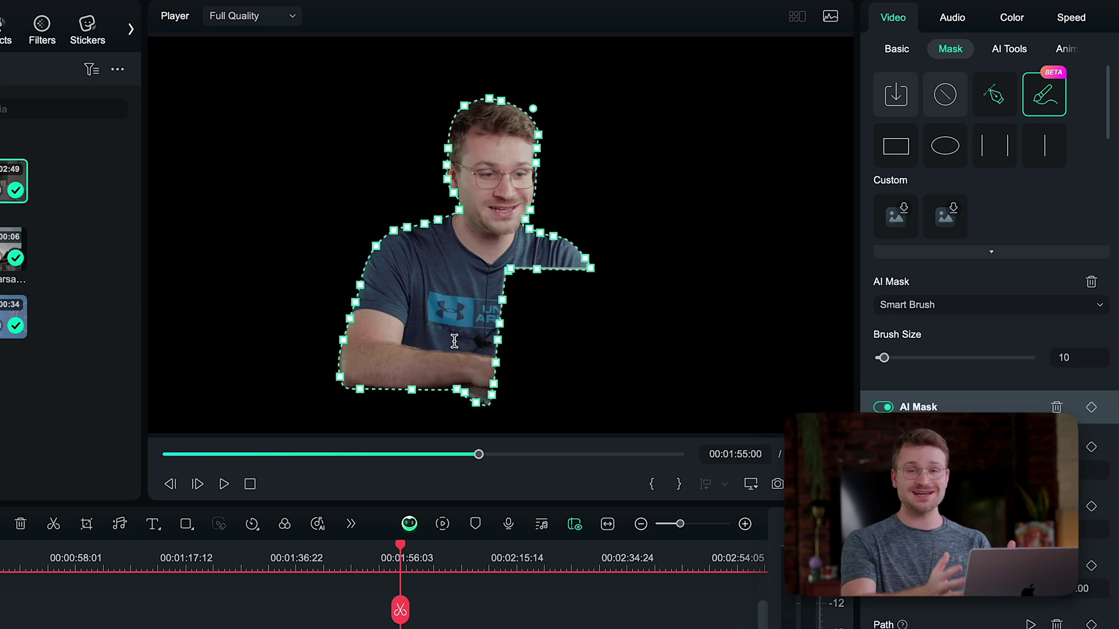
{"action": "key", "text": "ctrl+z"}
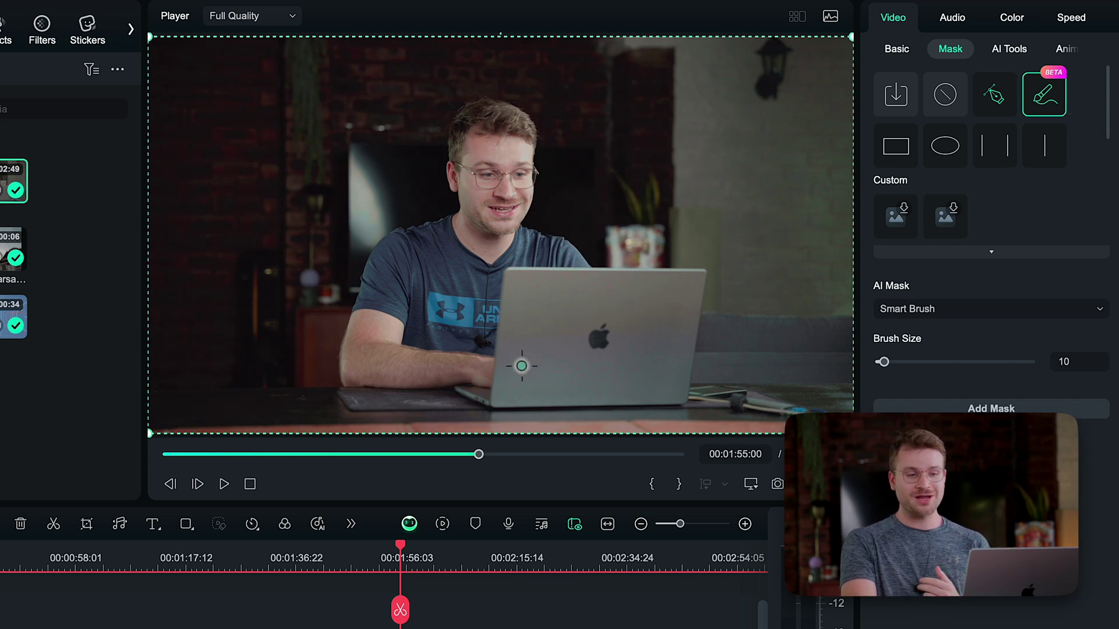
{"action": "left_click_drag", "start_coordinate": [604, 378], "coordinate": [577, 381]}
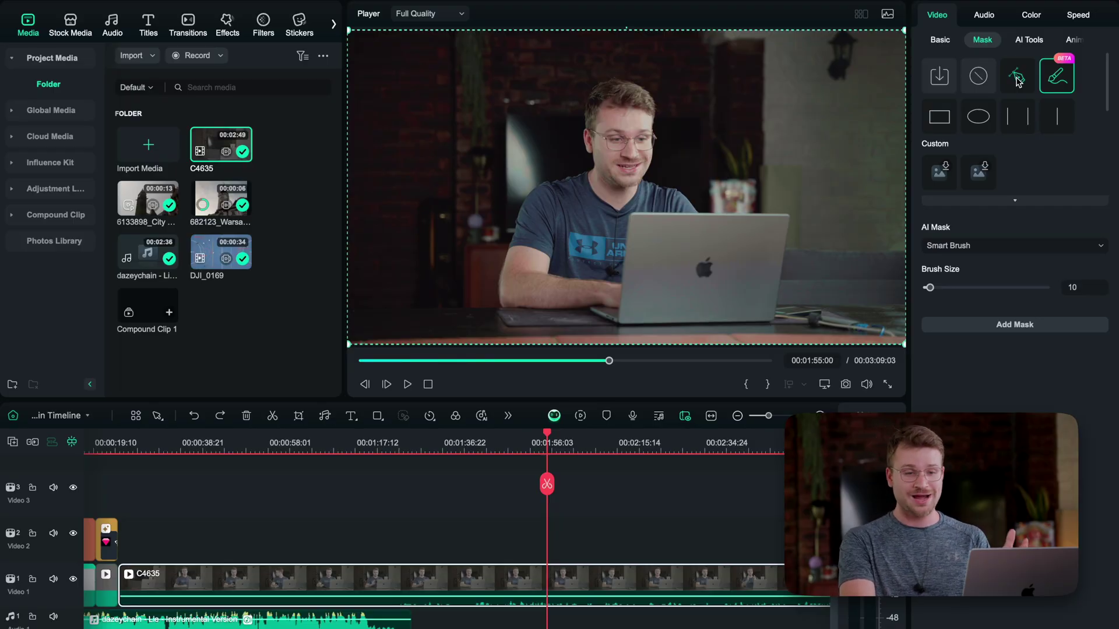
Draw a pen mask point by point around the presenter's head and shoulders and close the path
{"action": "left_click", "coordinate": [1017, 78]}
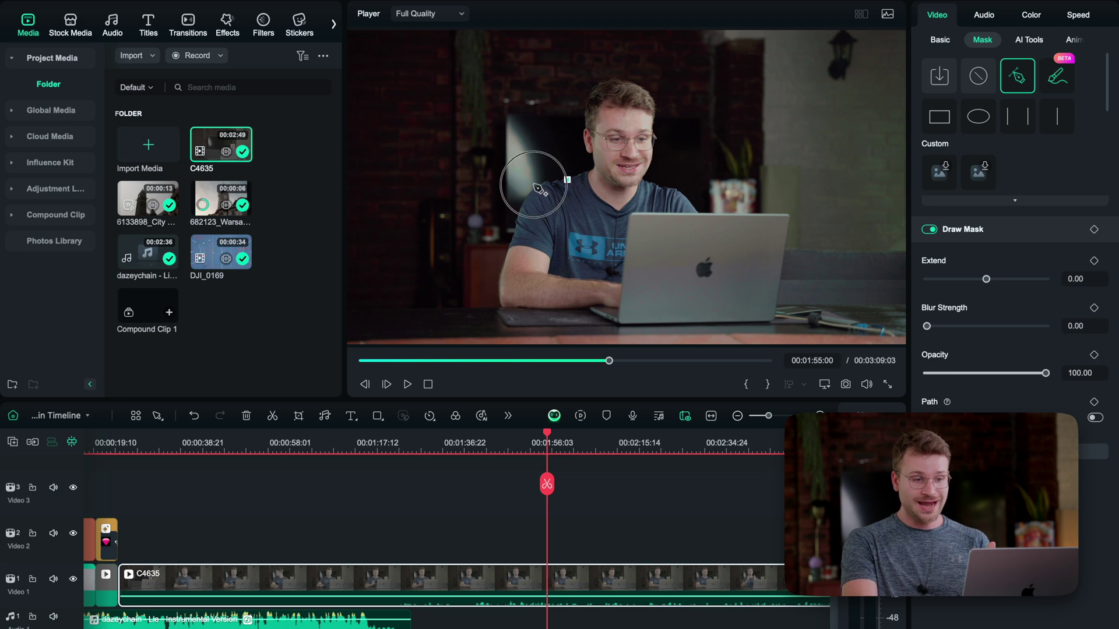
{"action": "left_click", "coordinate": [500, 303]}
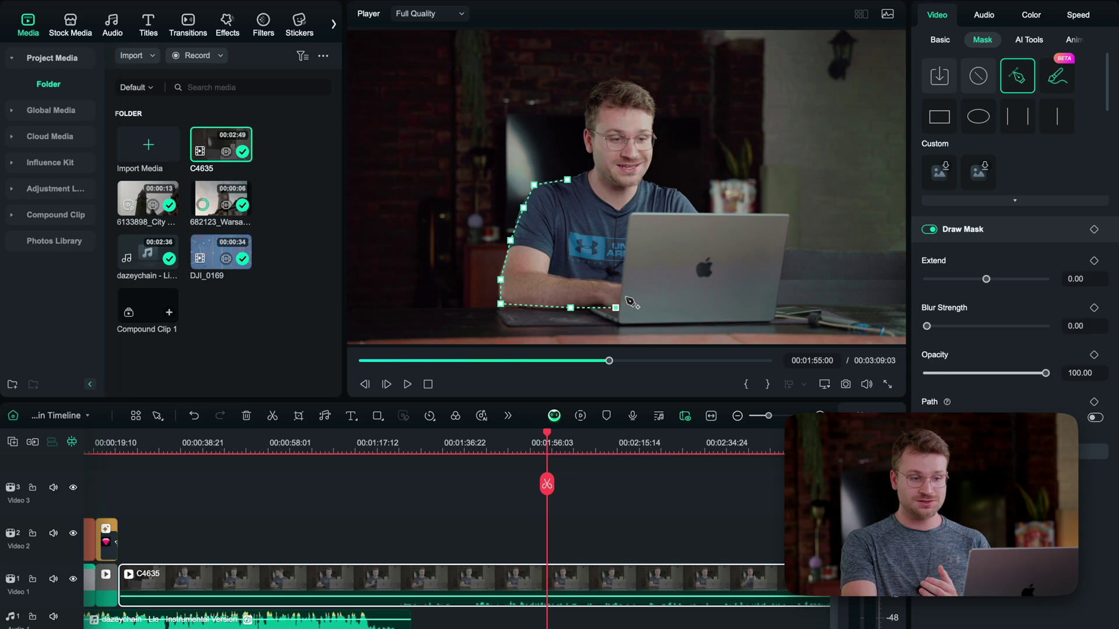
{"action": "left_click", "coordinate": [620, 284]}
{"action": "left_click", "coordinate": [632, 213]}
{"action": "left_click", "coordinate": [698, 215]}
{"action": "left_click", "coordinate": [644, 180]}
{"action": "left_click", "coordinate": [656, 100]}
{"action": "left_click", "coordinate": [606, 80]}
{"action": "left_click", "coordinate": [588, 150]}
{"action": "left_click", "coordinate": [567, 181]}
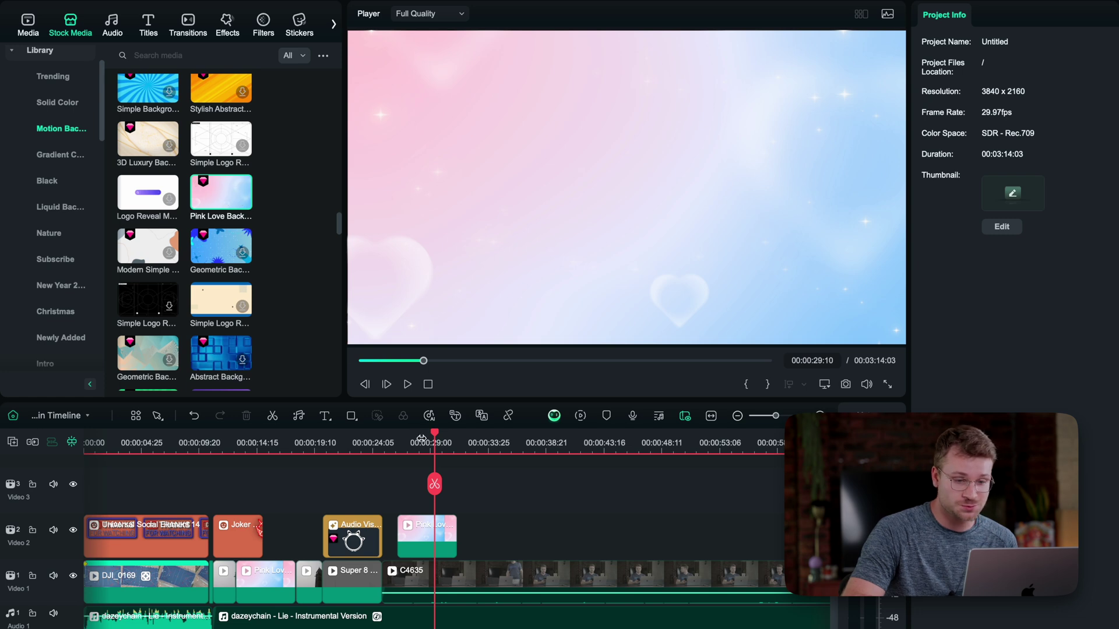
Browse the Black, Liquid and Cinematic stock categories and move playback to about 00:00:41:20
{"action": "left_click", "coordinate": [50, 182]}
{"action": "left_click", "coordinate": [39, 213]}
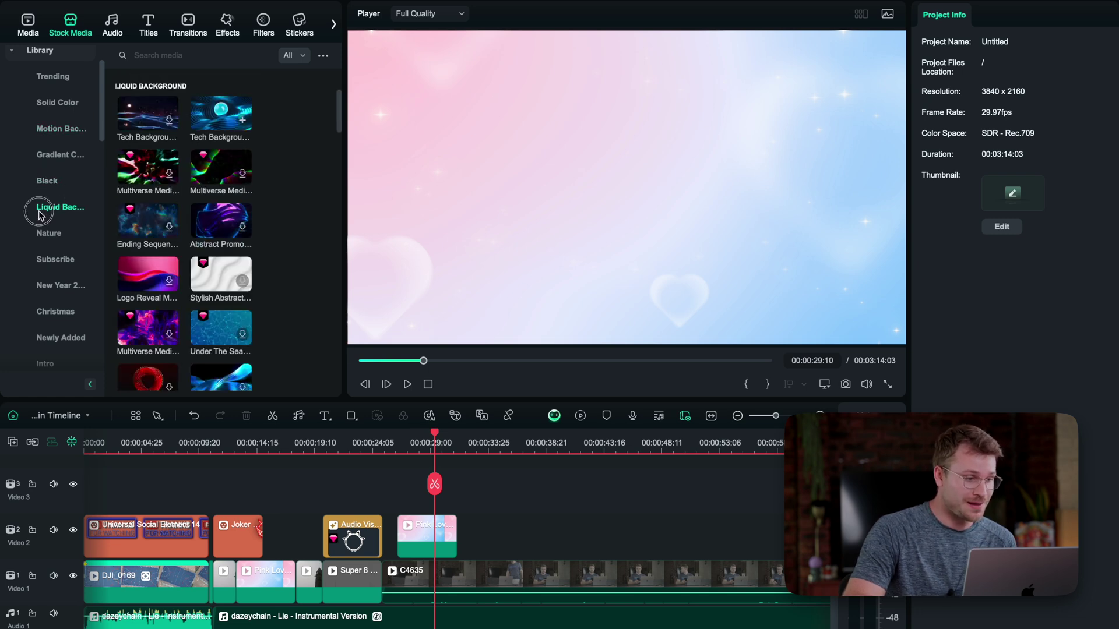
{"action": "left_click", "coordinate": [61, 244]}
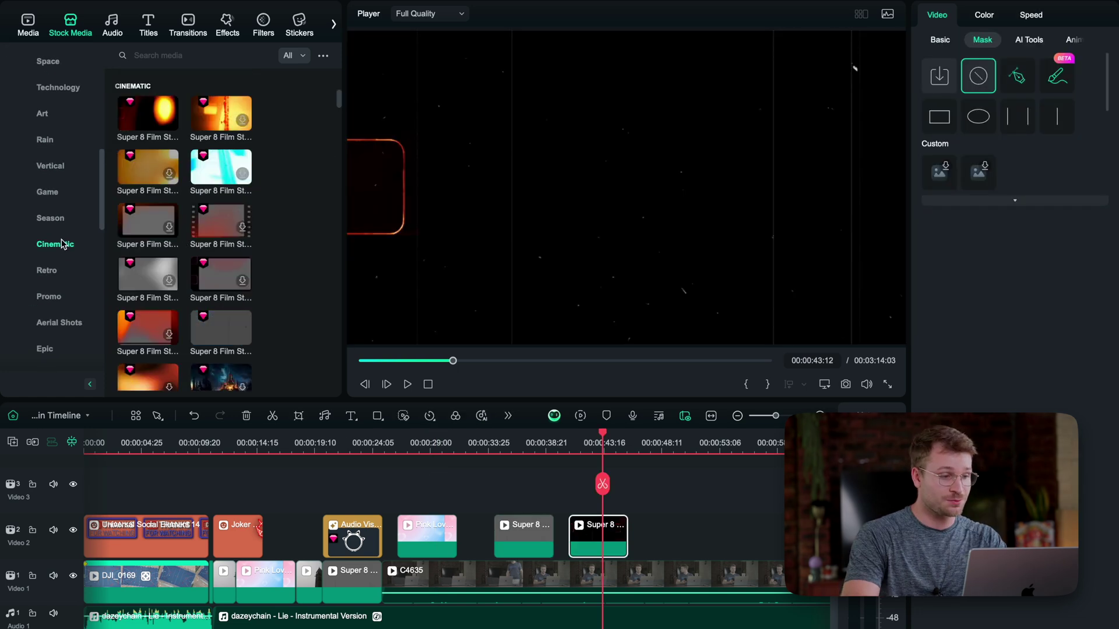
{"action": "left_click", "coordinate": [512, 457]}
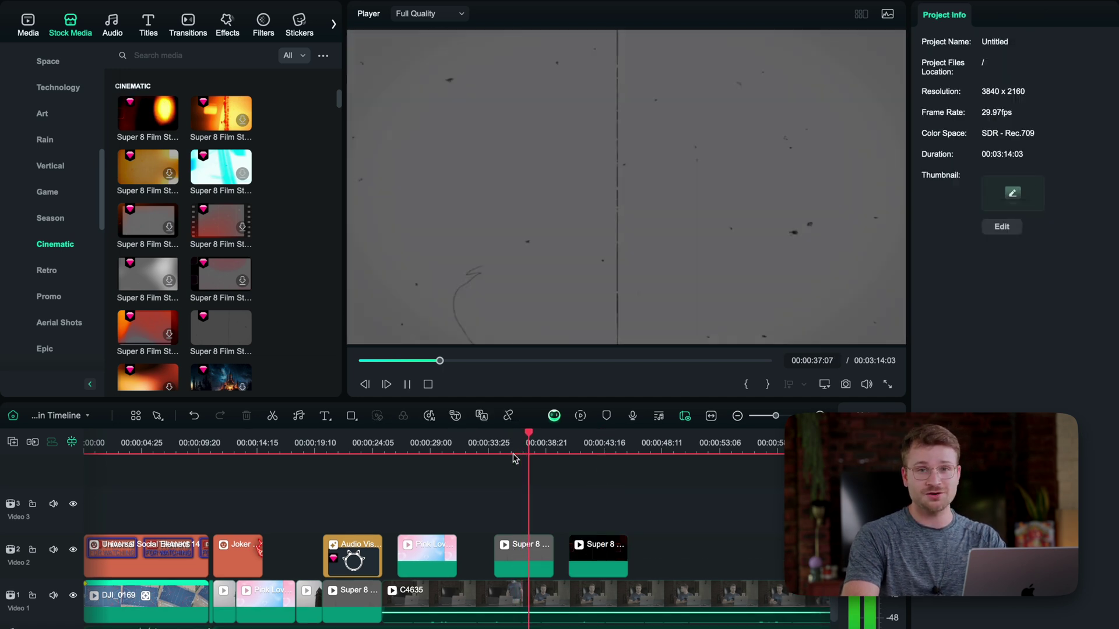
{"action": "left_click", "coordinate": [583, 452]}
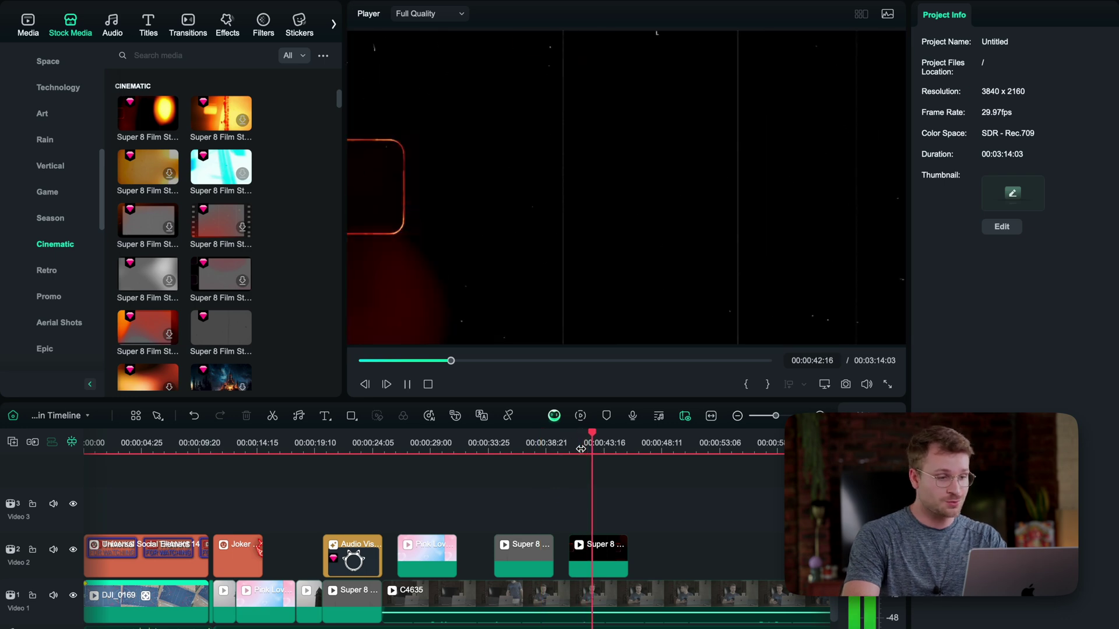
{"action": "key", "text": "space"}
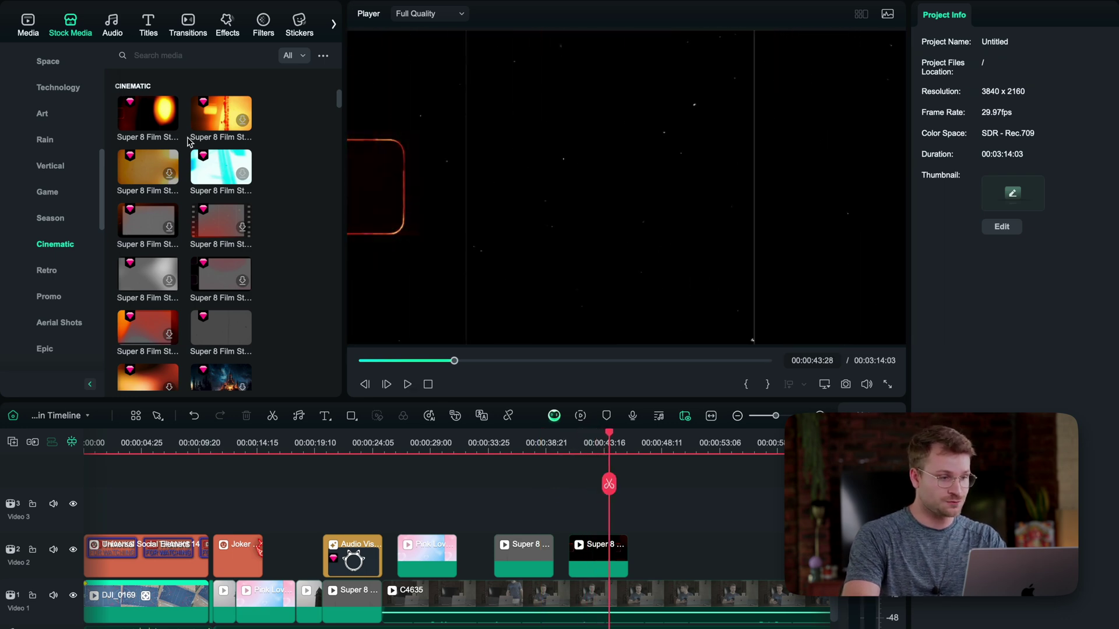
Search stock media for 'paper'
{"action": "left_click", "coordinate": [142, 56]}
{"action": "type", "text": "paper"}
{"action": "key", "text": "Return"}
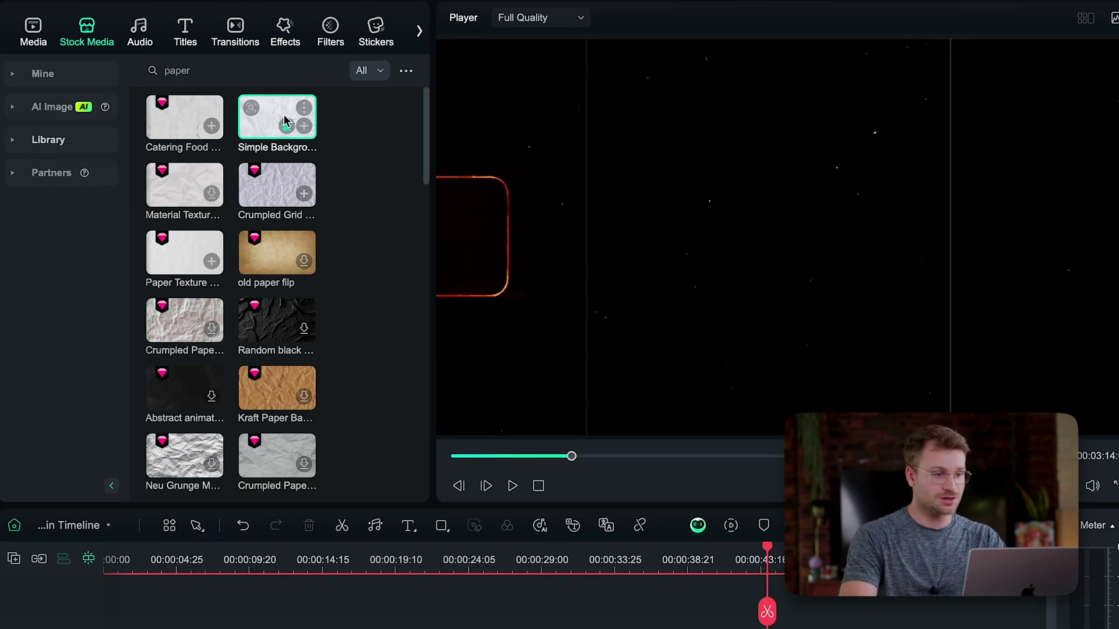
Preview the grid-paper Simple Background clip from the paper search results
{"action": "left_click", "coordinate": [268, 106]}
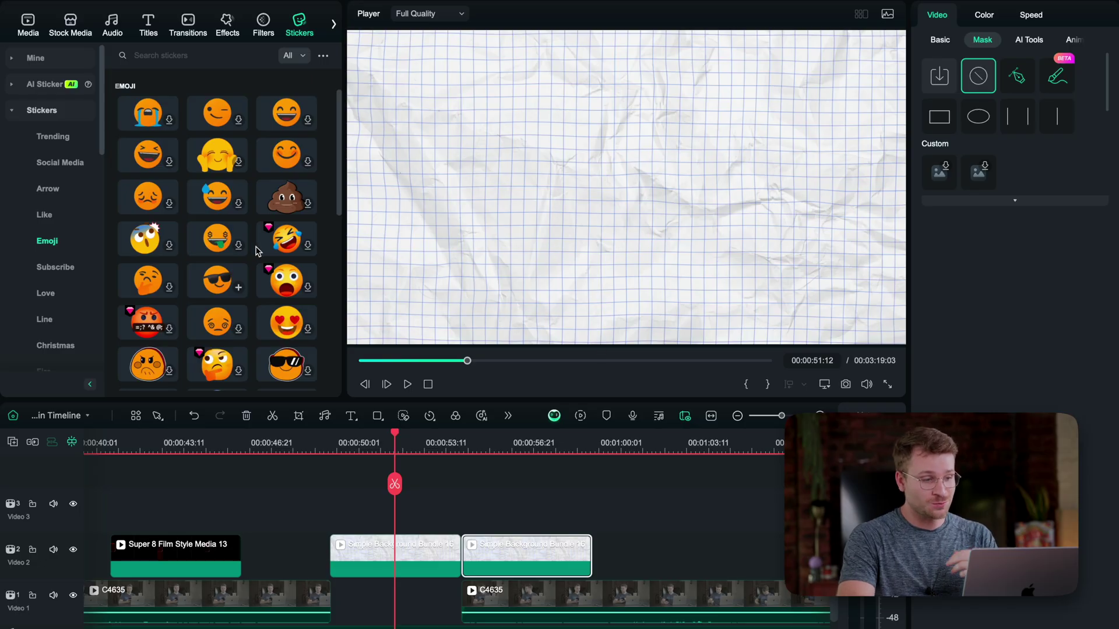
Add the sunglasses emoji sticker on Video 3 at about 50:01 over the grid paper
{"action": "left_click", "coordinate": [240, 289]}
{"action": "left_click_drag", "start_coordinate": [458, 507], "coordinate": [394, 521]}
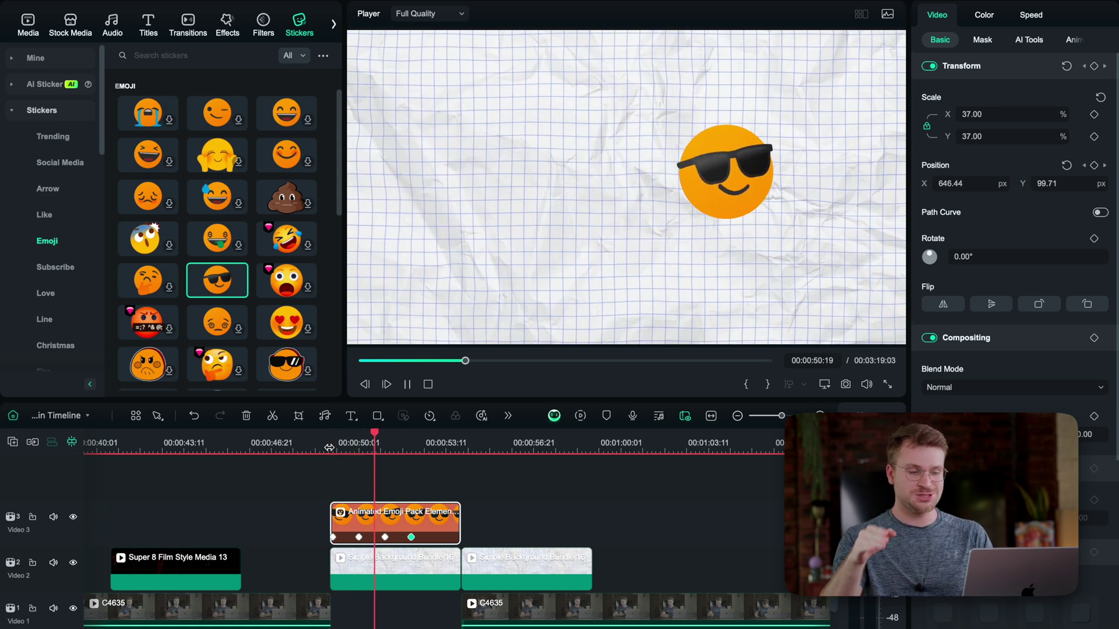
{"action": "key", "text": "space"}
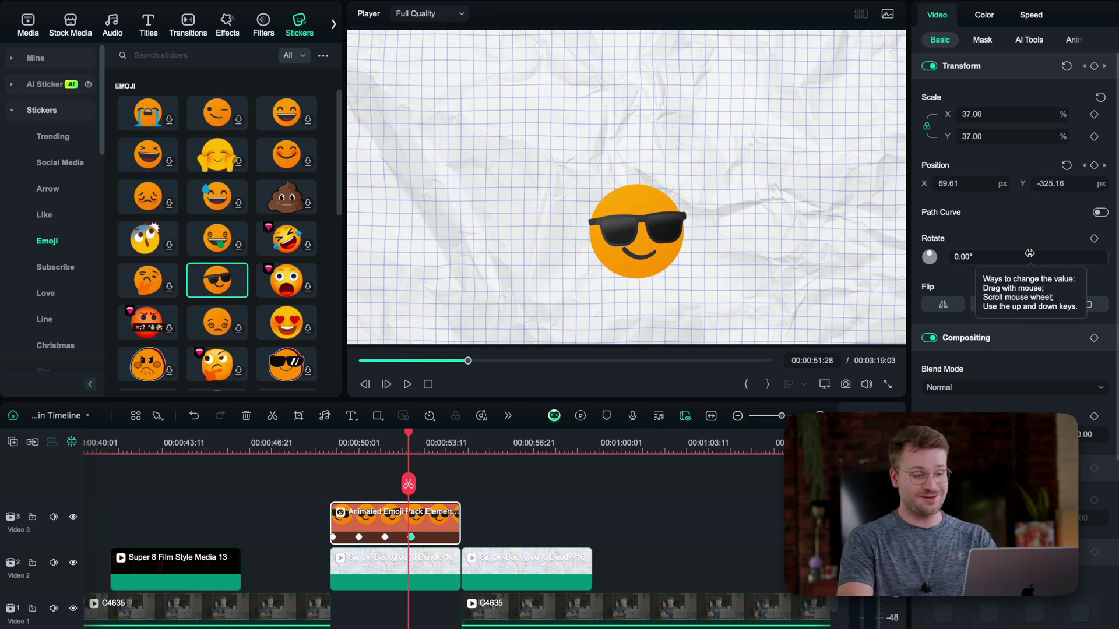
{"action": "key", "text": "Right"}
{"action": "key", "text": "Right"}
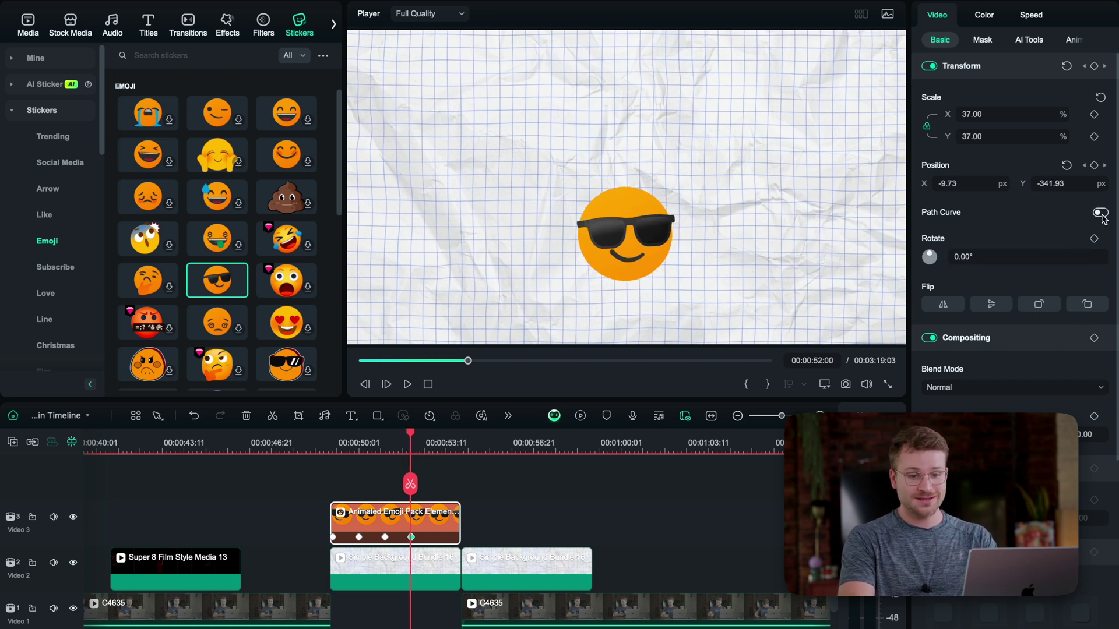
Set the sticker's path keyframe to Curve, bend its motion path, and replay the animation
{"action": "left_click", "coordinate": [624, 225]}
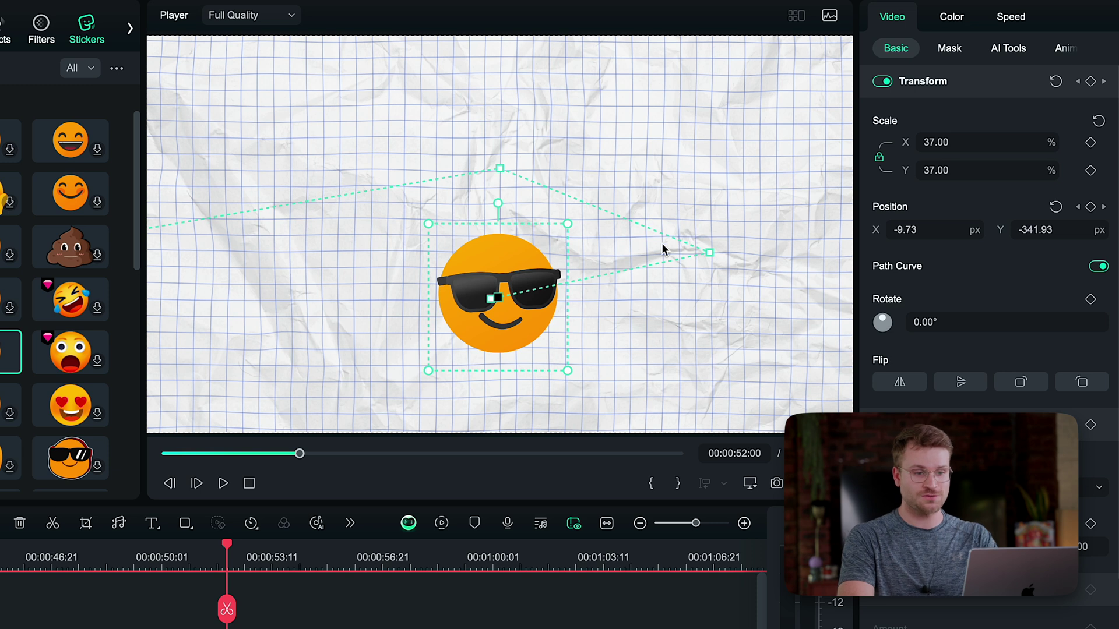
{"action": "right_click", "coordinate": [709, 254]}
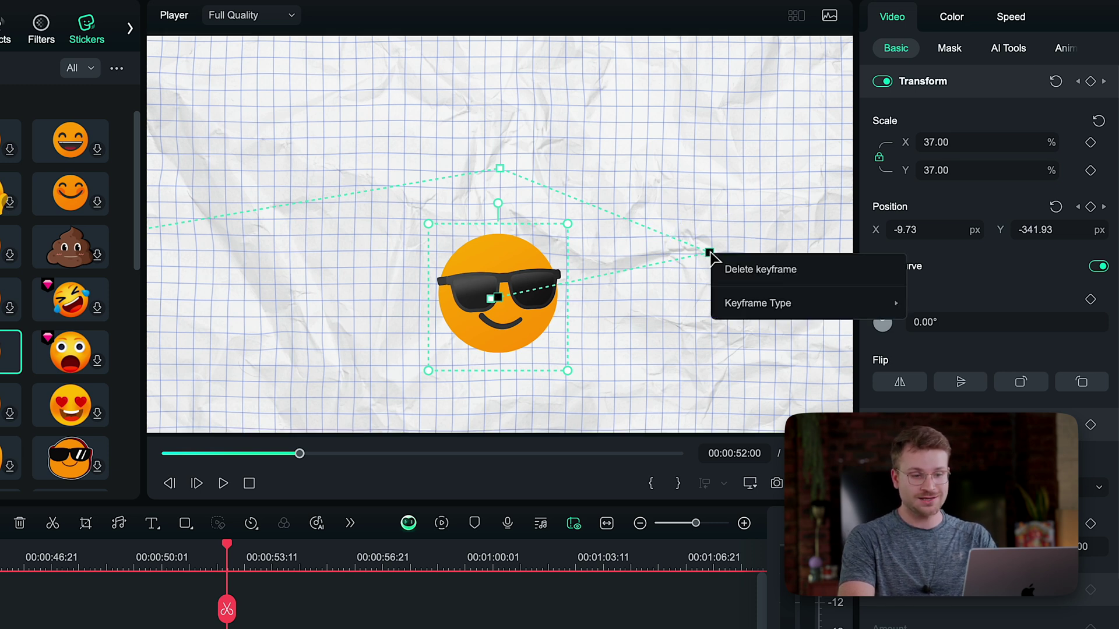
{"action": "mouse_move", "coordinate": [741, 304]}
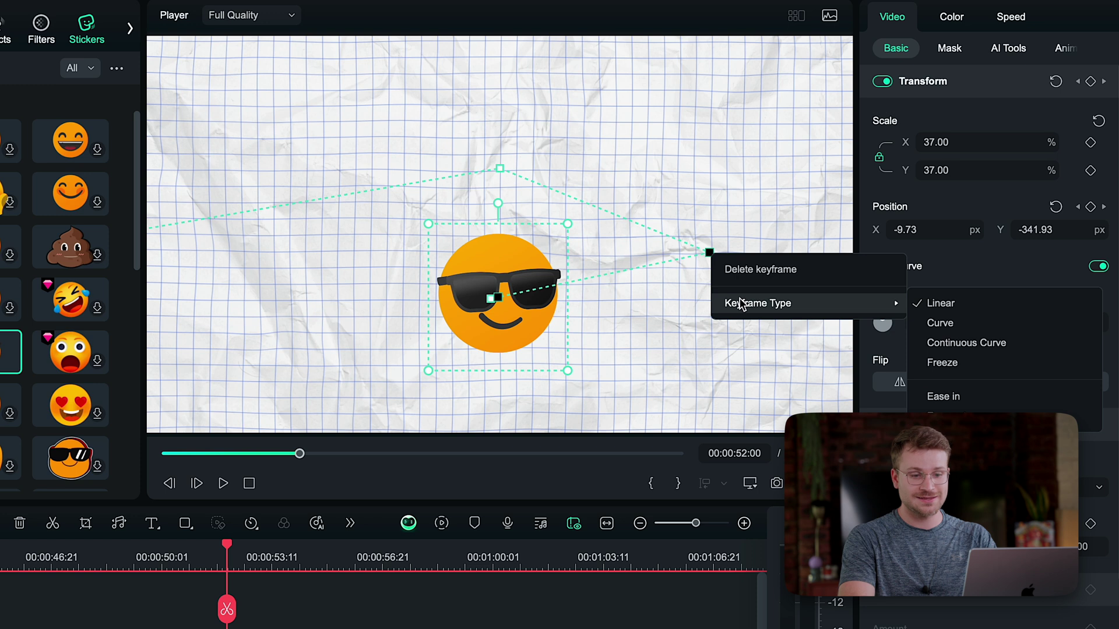
{"action": "left_click", "coordinate": [939, 322]}
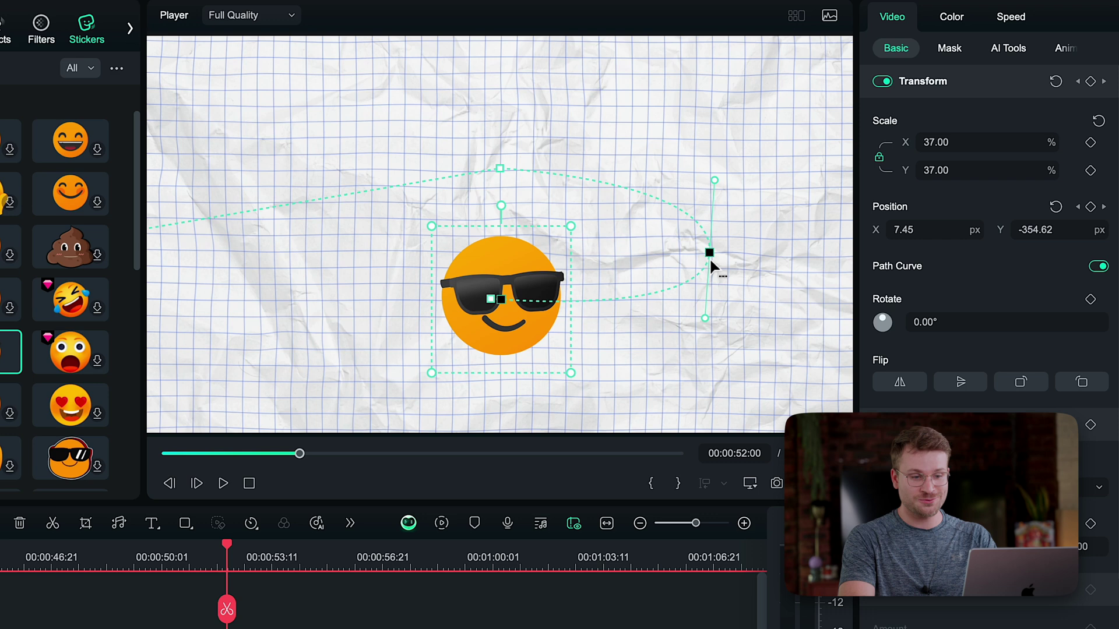
{"action": "left_click_drag", "start_coordinate": [705, 318], "coordinate": [701, 376]}
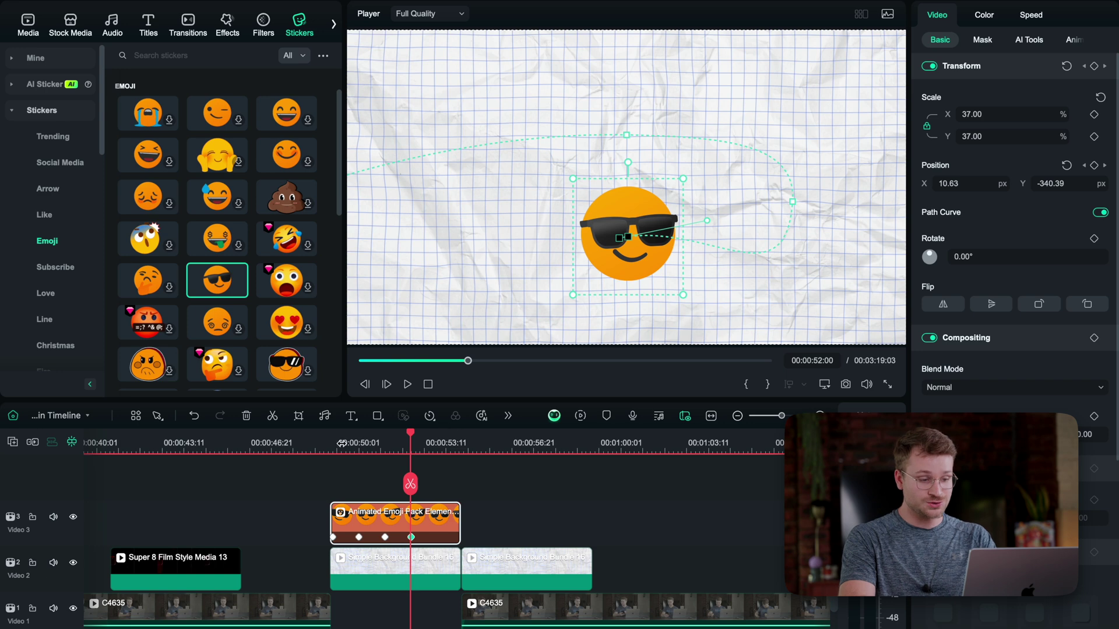
{"action": "left_click", "coordinate": [342, 443]}
{"action": "key", "text": "space"}
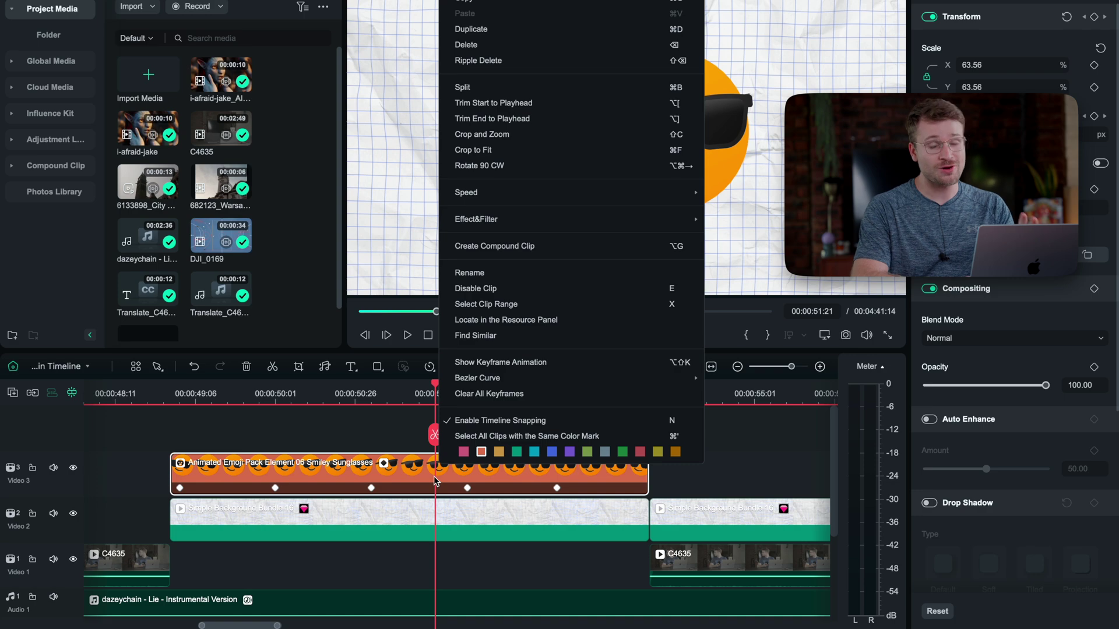
Show the sticker's keyframe animation with Path Curve on and open the Position Y value graph
{"action": "left_click", "coordinate": [495, 362]}
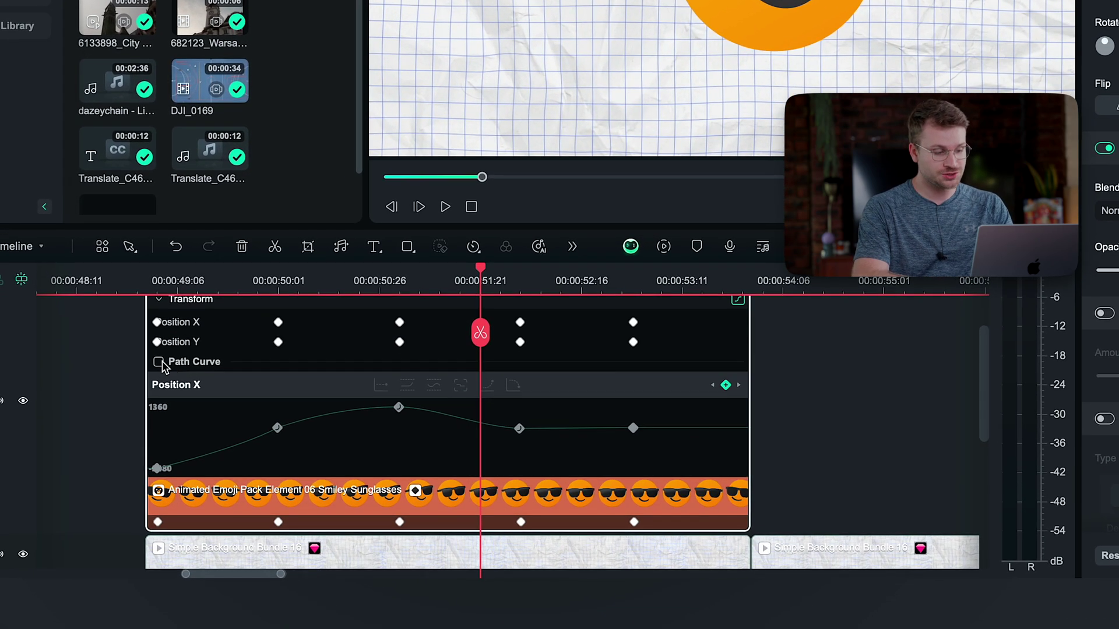
{"action": "left_click", "coordinate": [166, 400]}
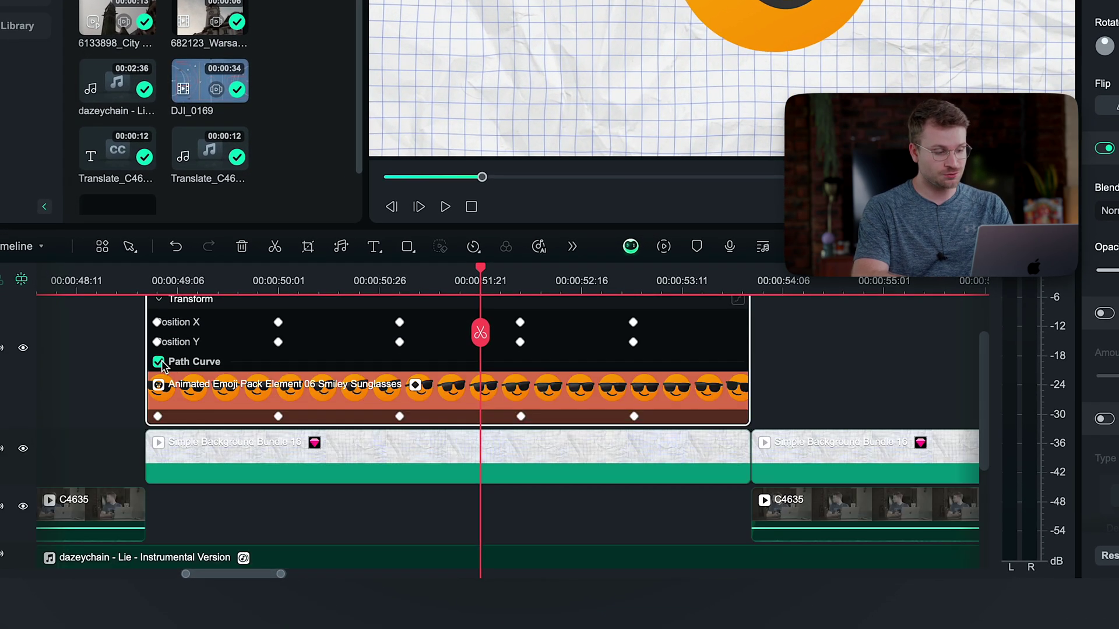
{"action": "scroll", "coordinate": [475, 416], "scroll_direction": "up", "scroll_amount": 1}
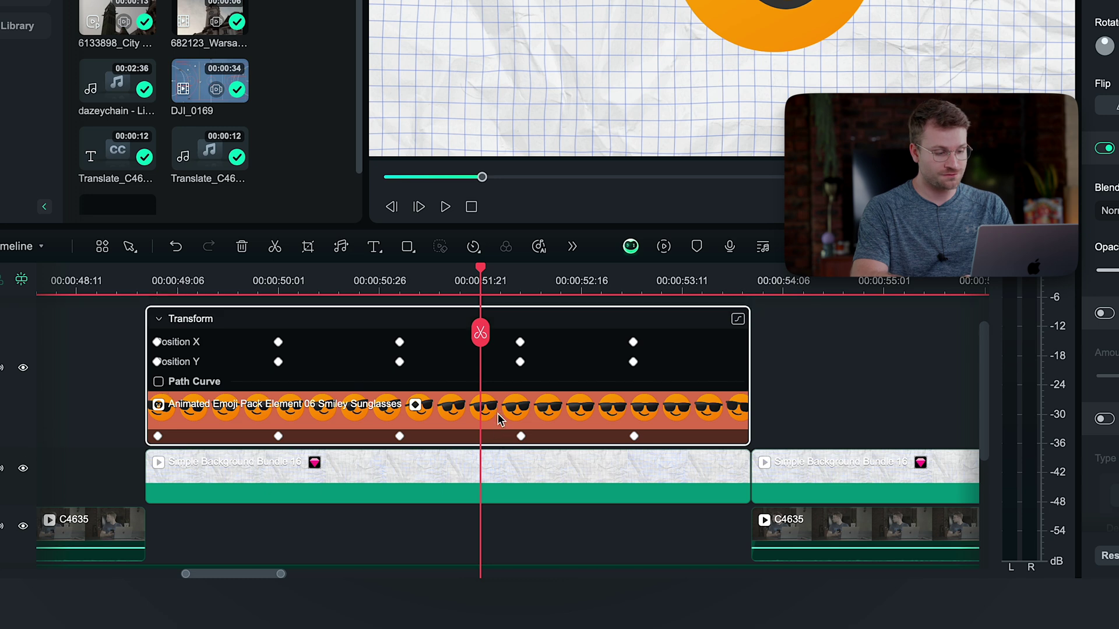
{"action": "left_click", "coordinate": [522, 300]}
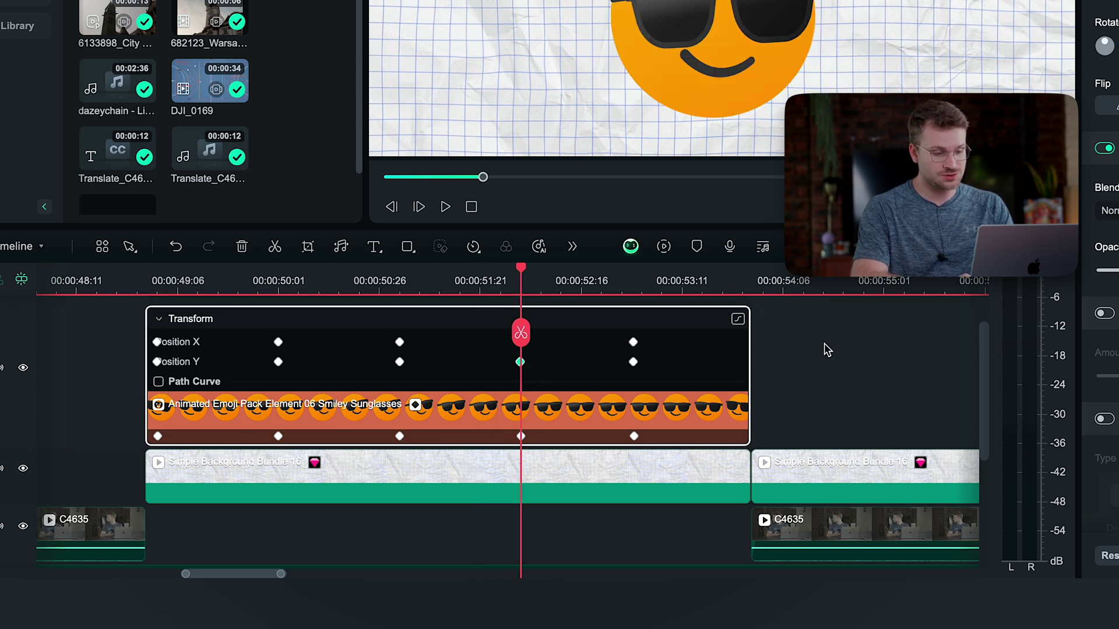
{"action": "left_click", "coordinate": [519, 361]}
{"action": "scroll", "coordinate": [575, 417], "scroll_direction": "up", "scroll_amount": 3}
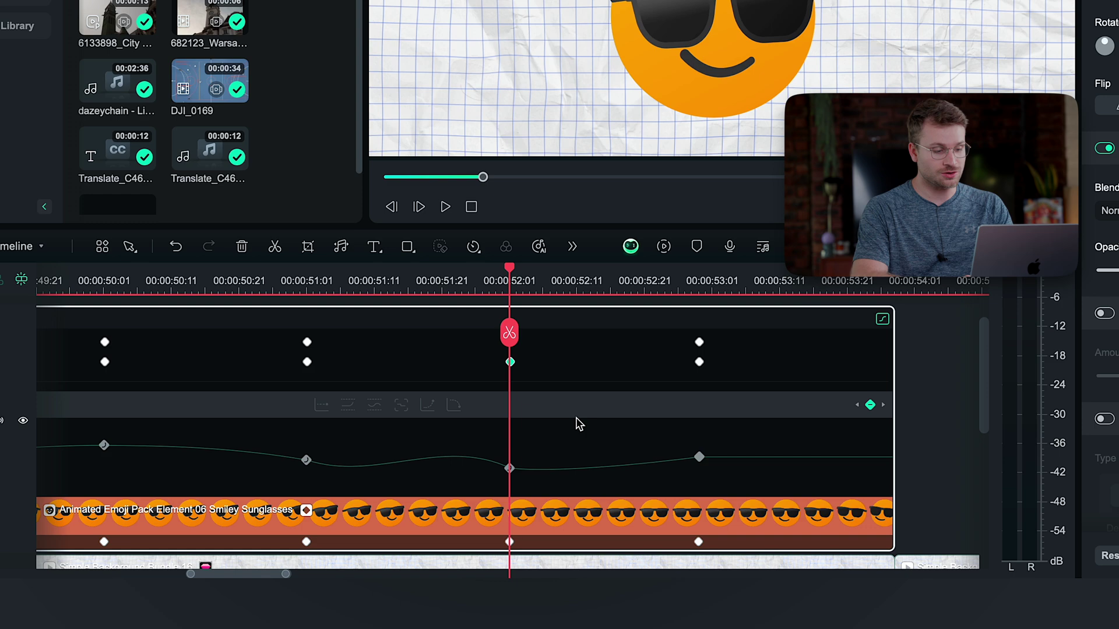
{"action": "scroll", "coordinate": [575, 418], "scroll_direction": "down", "scroll_amount": 3}
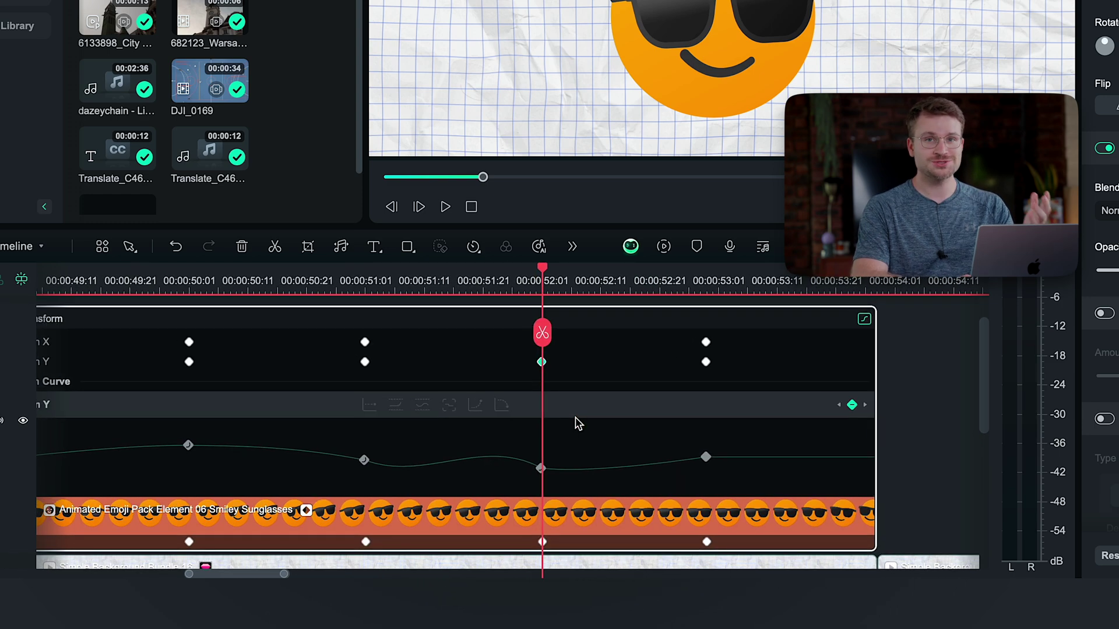
{"action": "scroll", "coordinate": [575, 418], "scroll_direction": "left", "scroll_amount": 3}
{"action": "scroll", "coordinate": [575, 417], "scroll_direction": "down", "scroll_amount": 2}
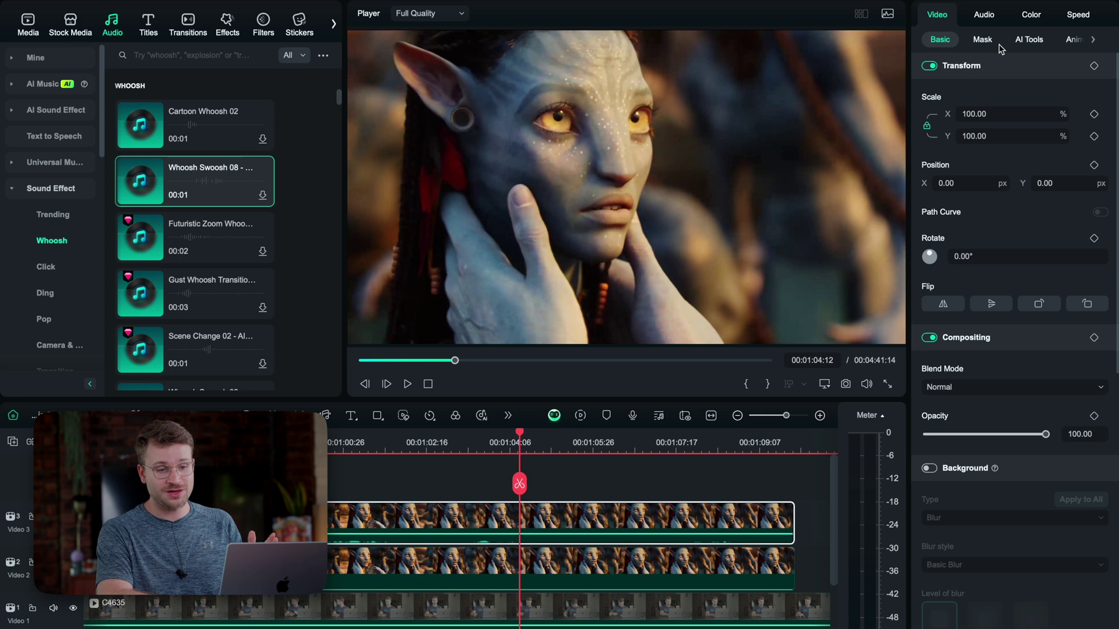
Show the i-afraid-jake clip's AI Tools settings, scrolled down to AI Video Enhancer
{"action": "left_click", "coordinate": [1029, 40]}
{"action": "scroll", "coordinate": [1037, 464], "scroll_direction": "down", "scroll_amount": 3}
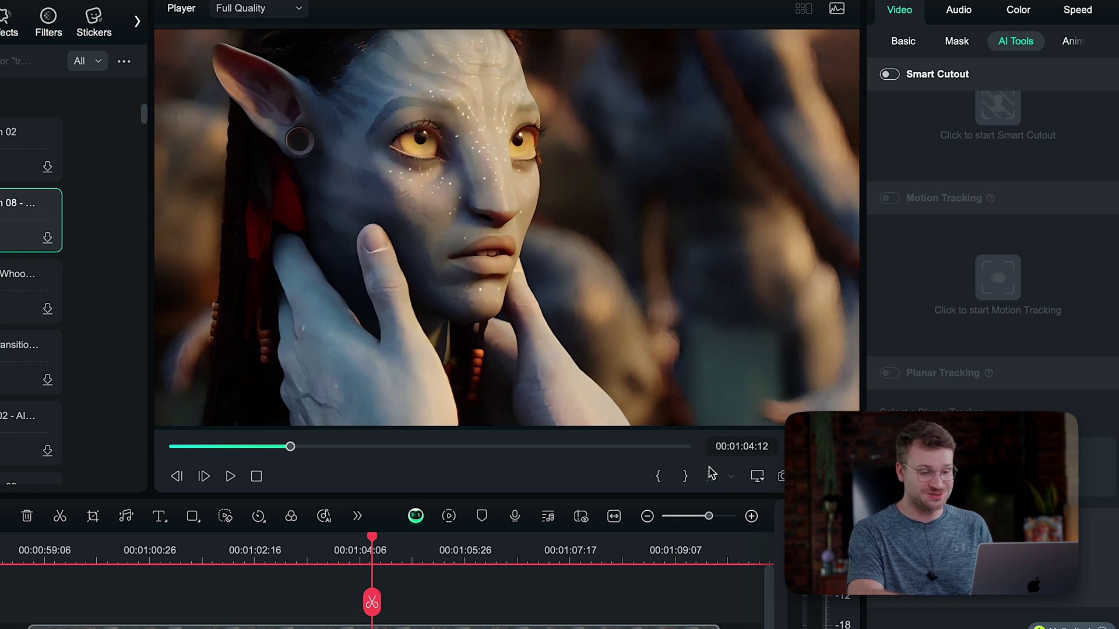
Zoom the preview in on the character's eyes and lips, then play and stop the shot
{"action": "left_click", "coordinate": [758, 477]}
{"action": "mouse_move", "coordinate": [775, 570]}
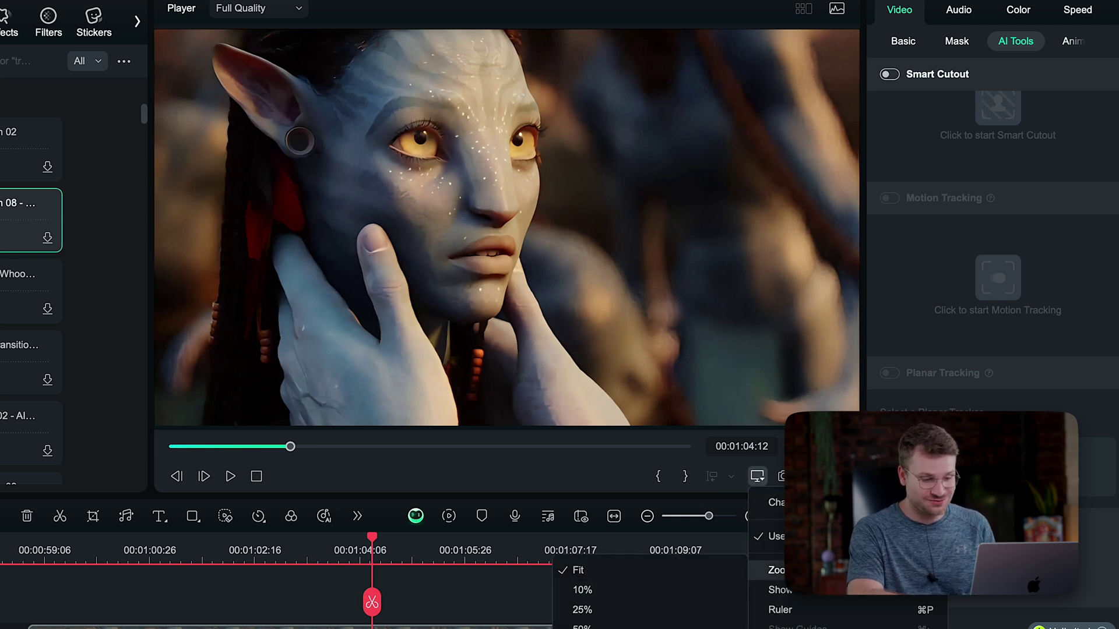
{"action": "left_click", "coordinate": [583, 624]}
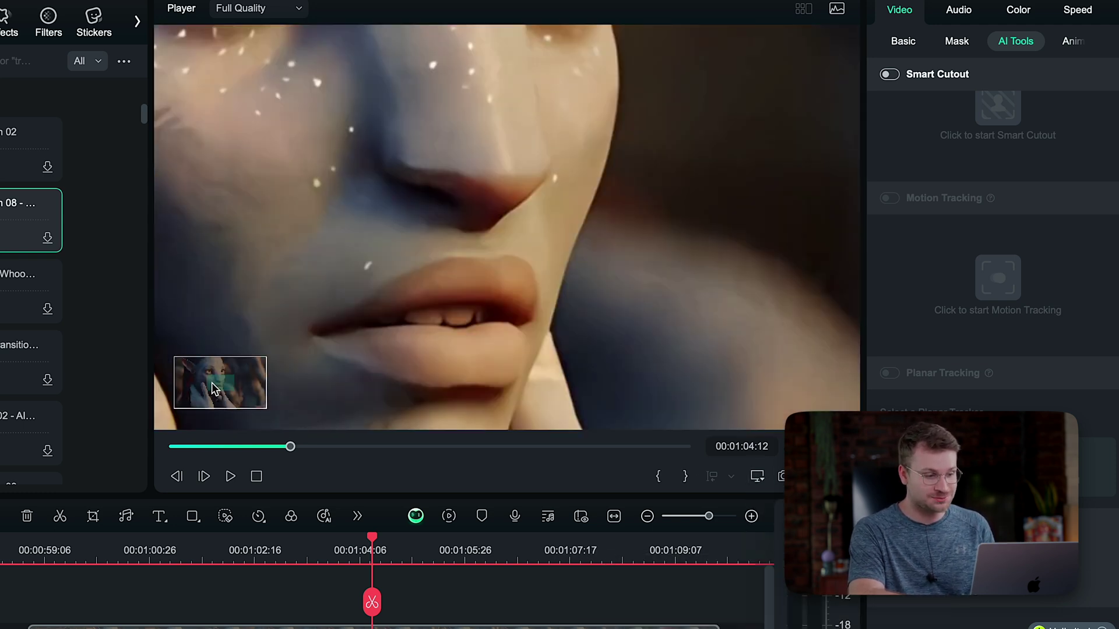
{"action": "left_click_drag", "start_coordinate": [213, 389], "coordinate": [205, 376]}
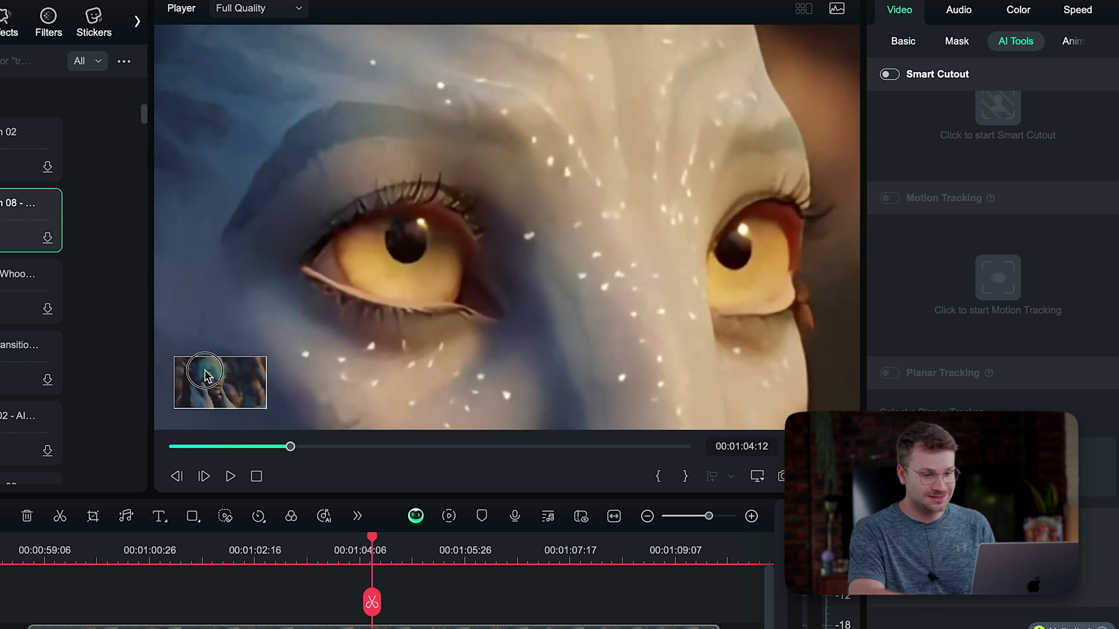
{"action": "left_click", "coordinate": [206, 373]}
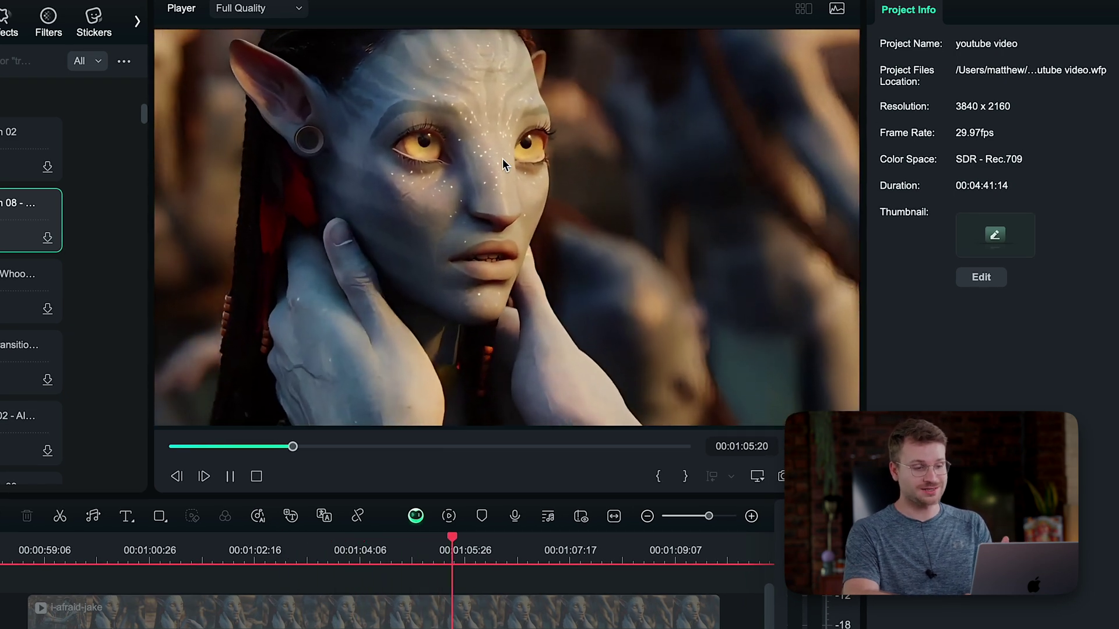
{"action": "key", "text": "space"}
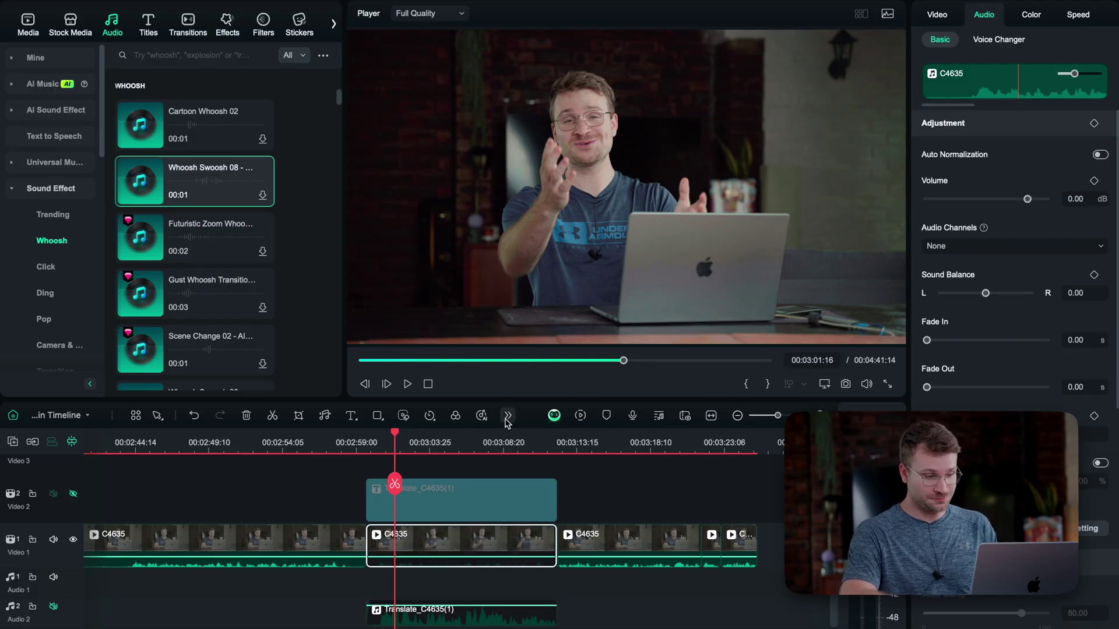
{"action": "left_click", "coordinate": [507, 416]}
{"action": "left_click", "coordinate": [538, 516]}
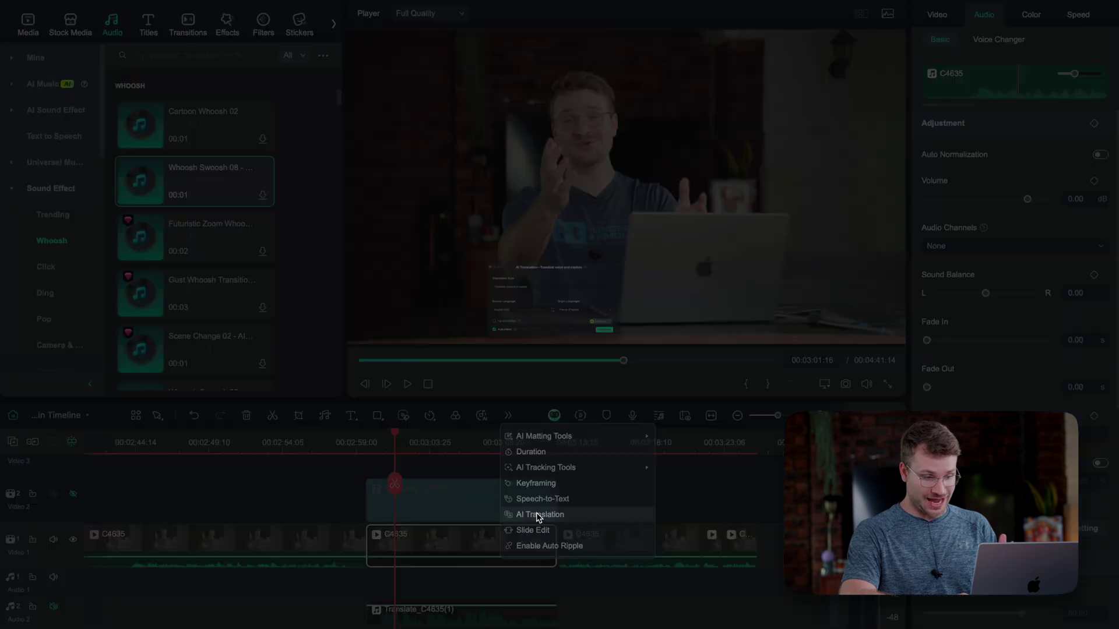
{"action": "left_click", "coordinate": [430, 329]}
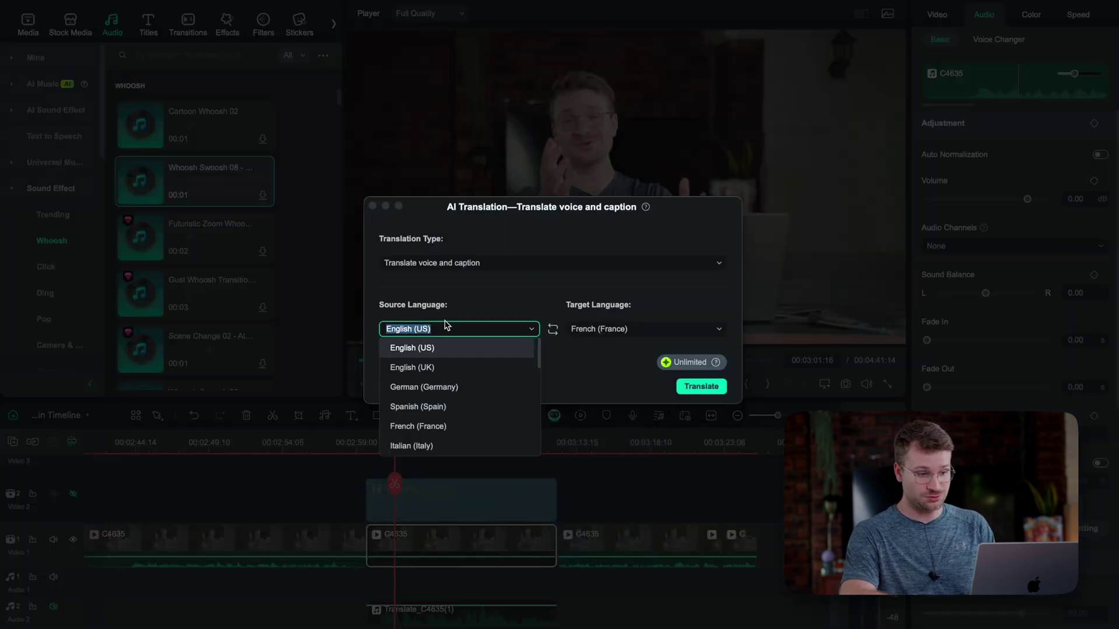
{"action": "left_click", "coordinate": [446, 326]}
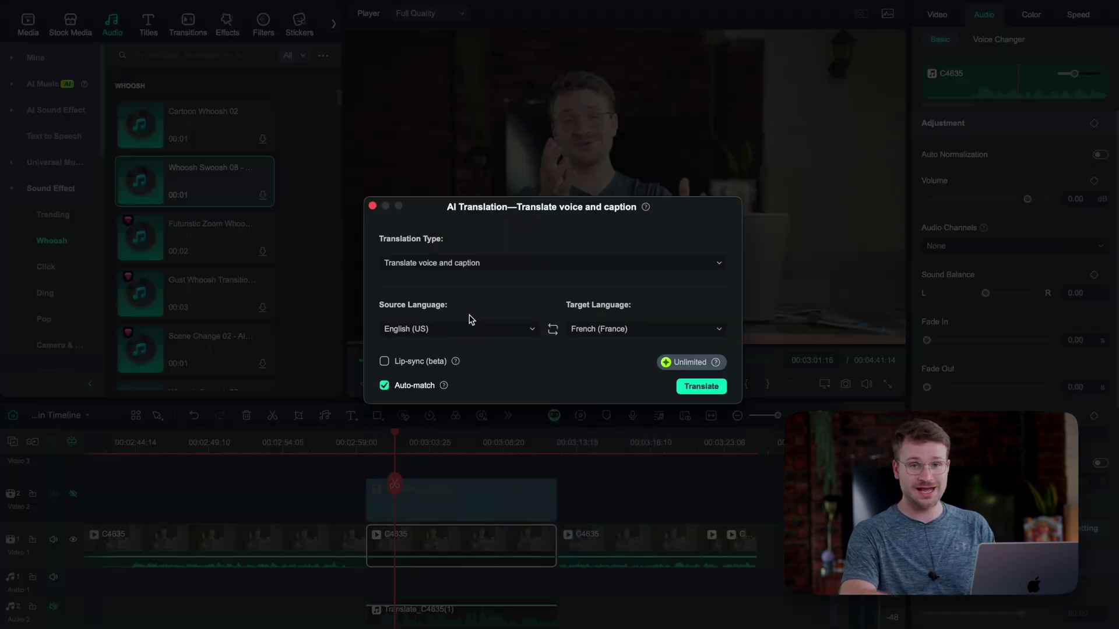
{"action": "left_click", "coordinate": [631, 330]}
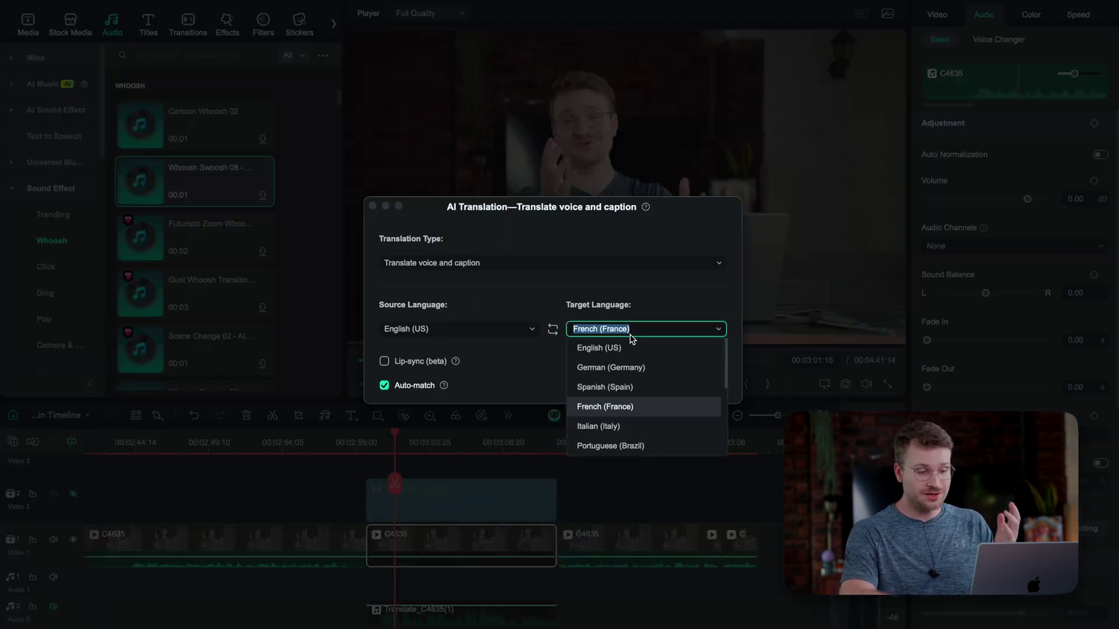
{"action": "left_click", "coordinate": [623, 411]}
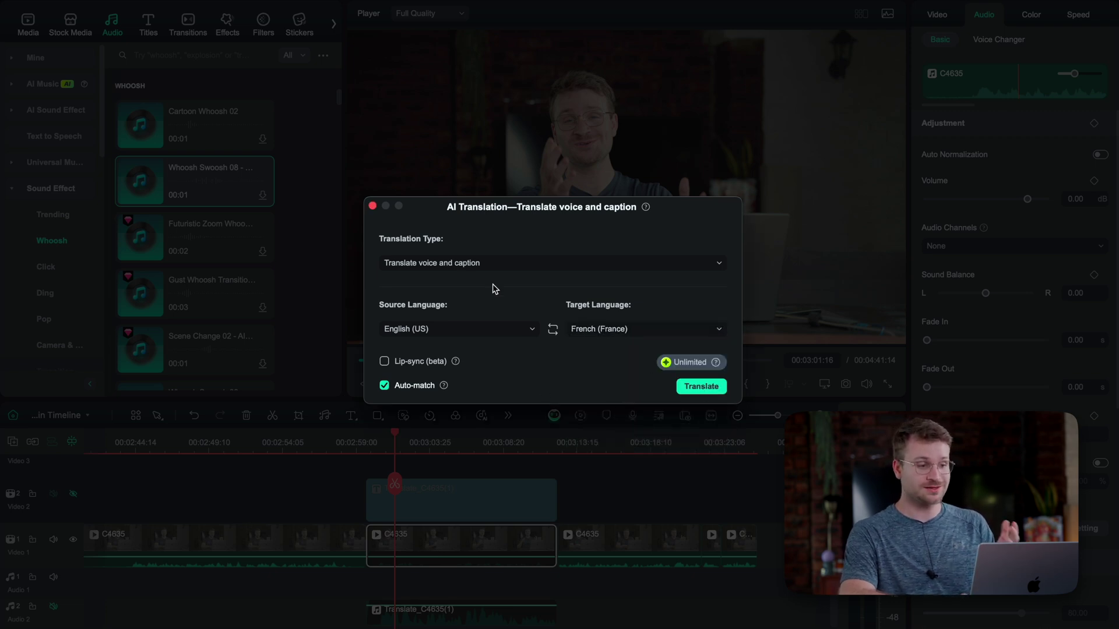
{"action": "left_click", "coordinate": [372, 206]}
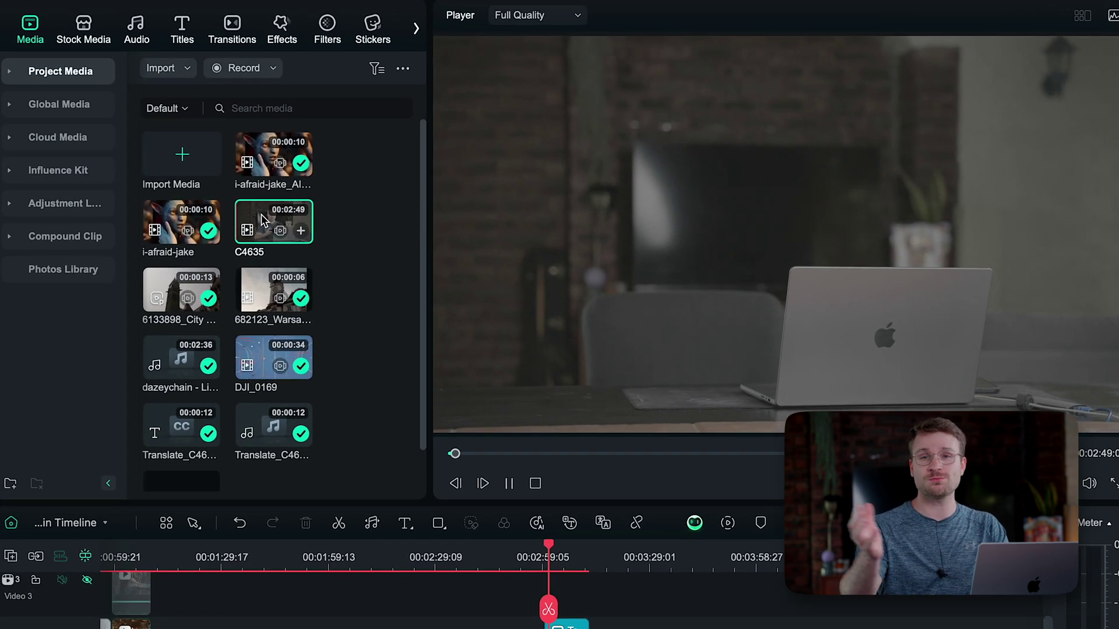
Run a Silence Detection analysis on the C4635 clip
{"action": "key", "text": "space"}
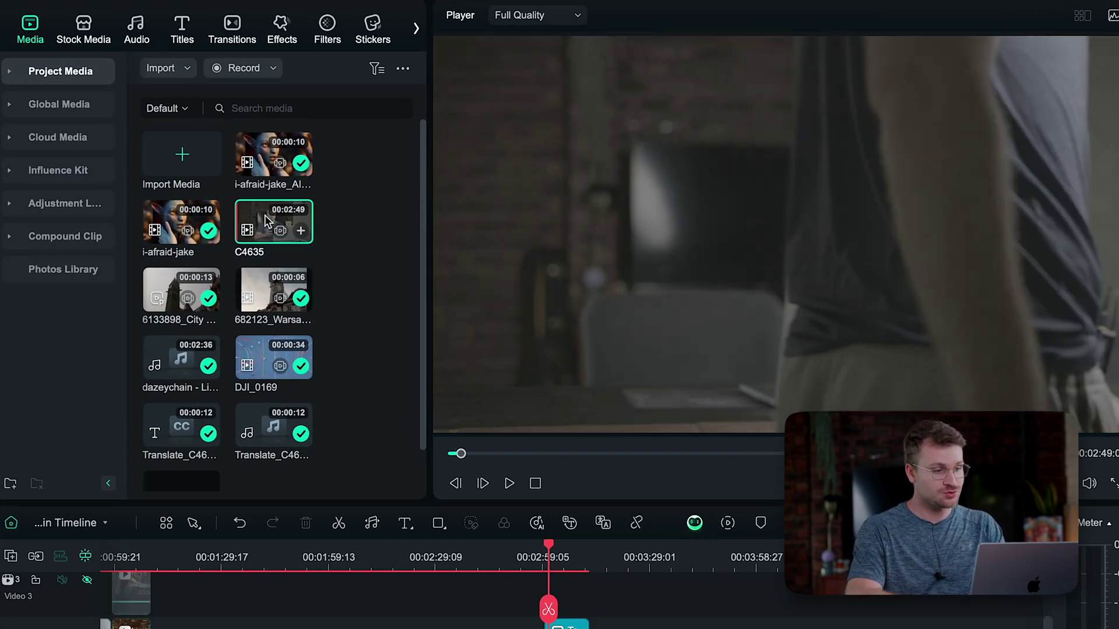
{"action": "right_click", "coordinate": [267, 221]}
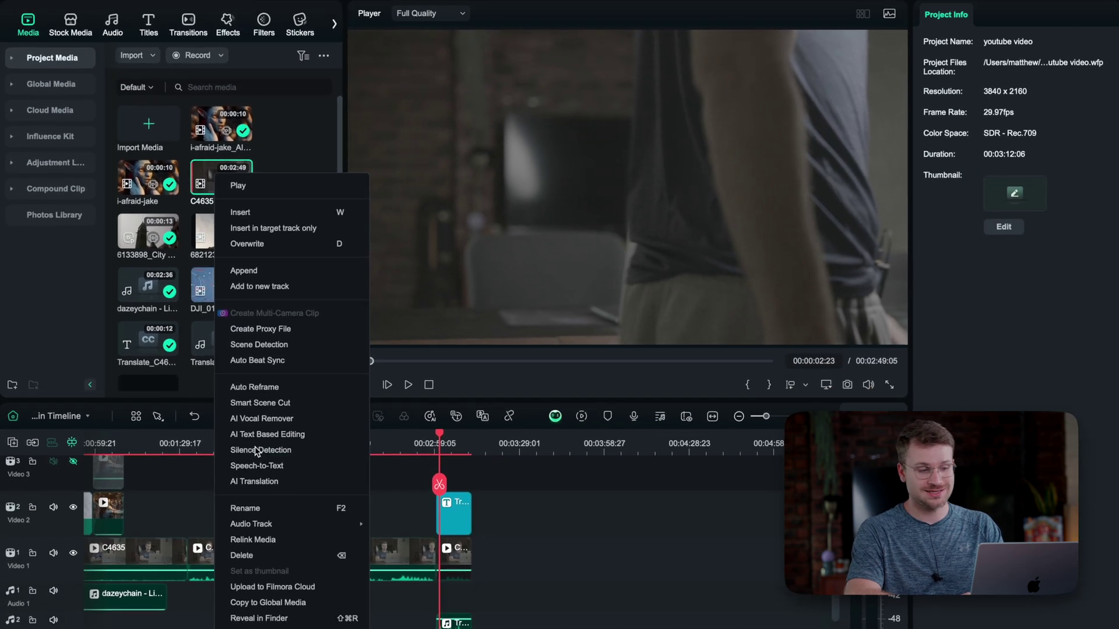
{"action": "left_click", "coordinate": [257, 449]}
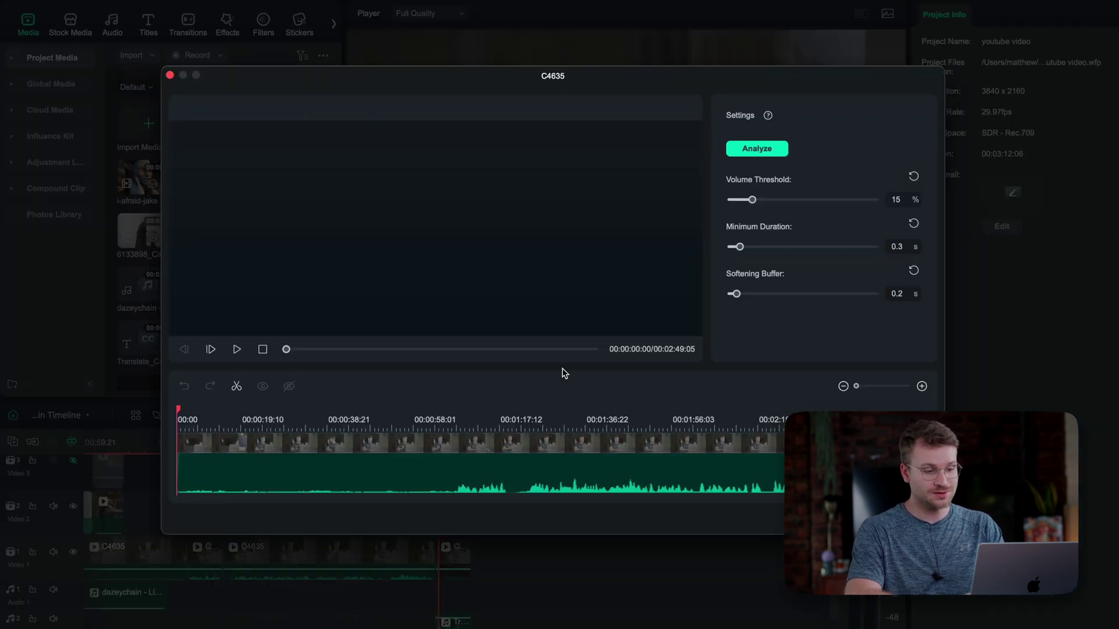
{"action": "left_click", "coordinate": [750, 149]}
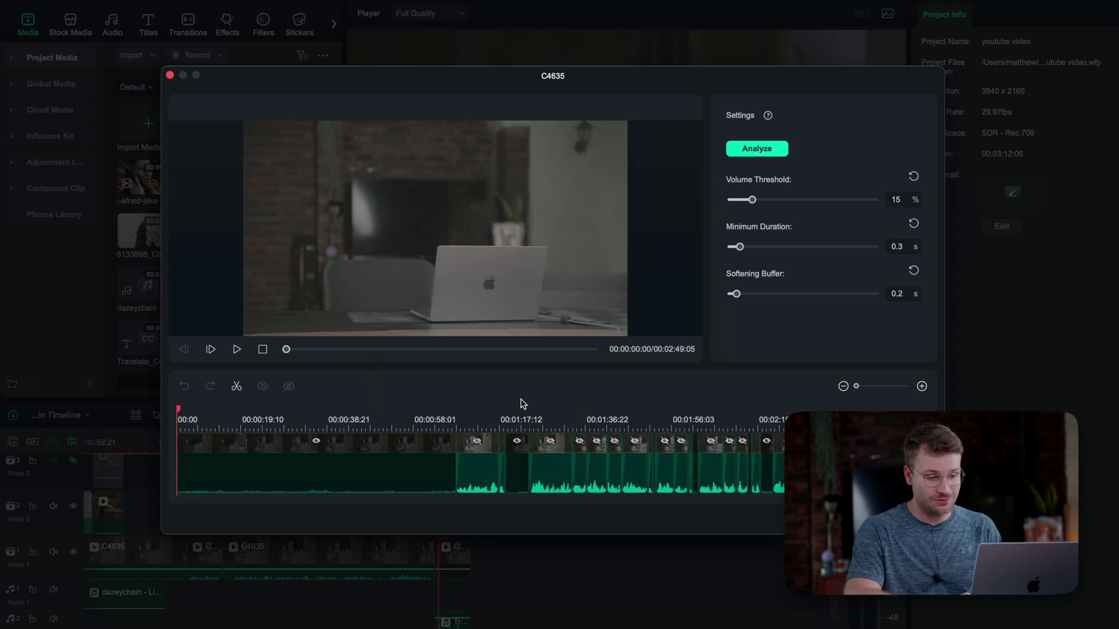
Export the silence-cut C4635 to the timeline and scrub it to 00:03:24:21
{"action": "left_click", "coordinate": [521, 419]}
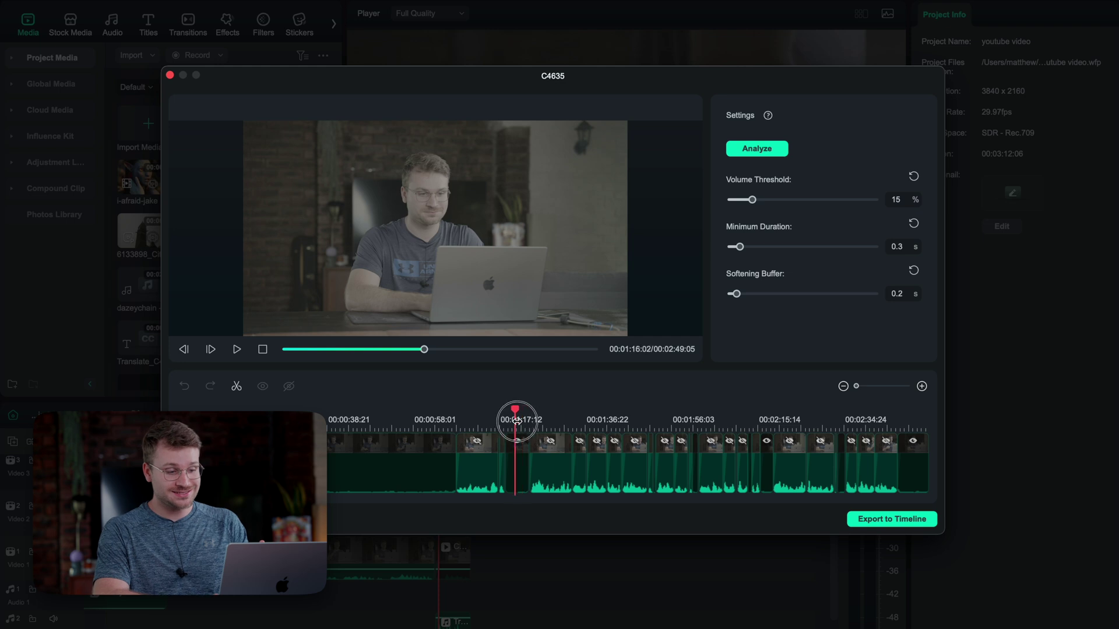
{"action": "left_click", "coordinate": [517, 421]}
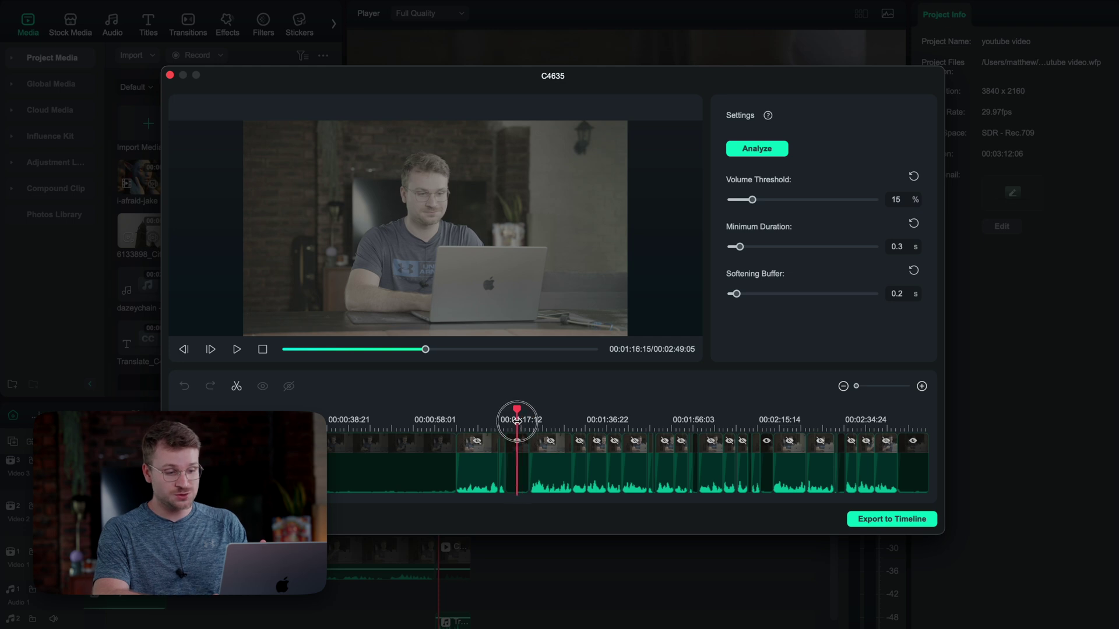
{"action": "left_click", "coordinate": [886, 520]}
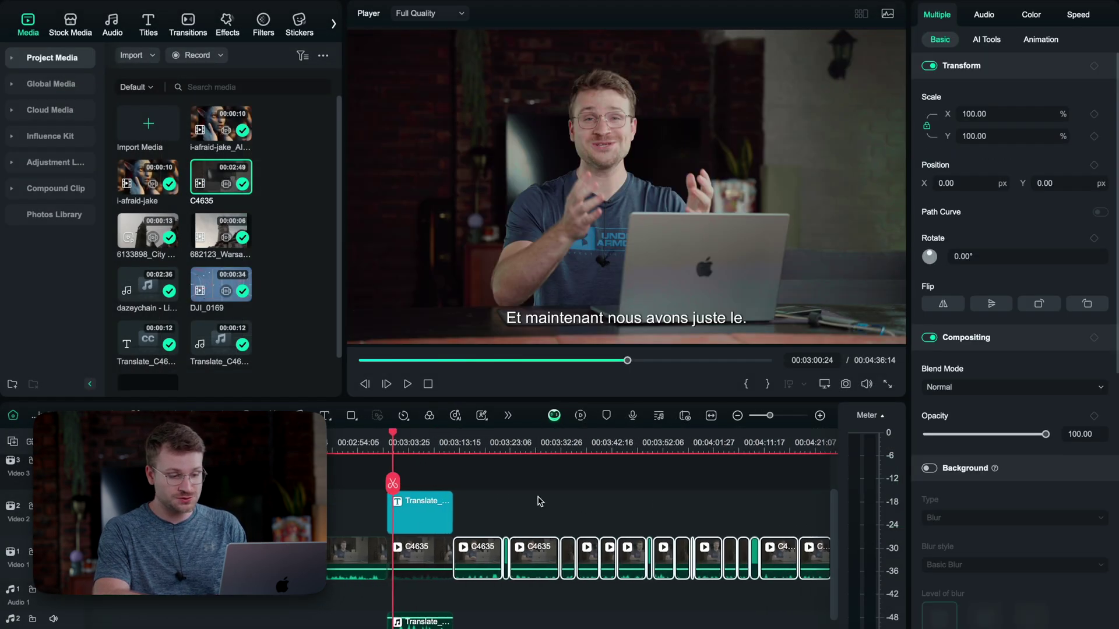
{"action": "scroll", "coordinate": [540, 501], "scroll_direction": "right", "scroll_amount": 3}
{"action": "left_click_drag", "start_coordinate": [415, 446], "coordinate": [429, 446]}
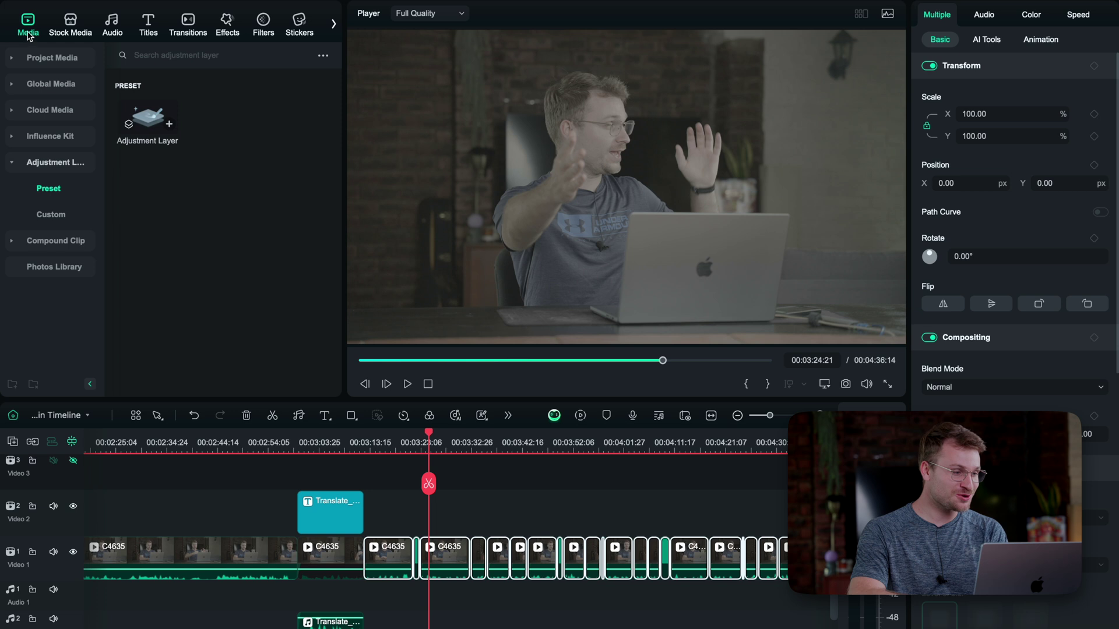
Add the preset Adjustment Layer at the playhead and move it up onto Video 3
{"action": "left_click", "coordinate": [58, 218]}
{"action": "left_click", "coordinate": [51, 195]}
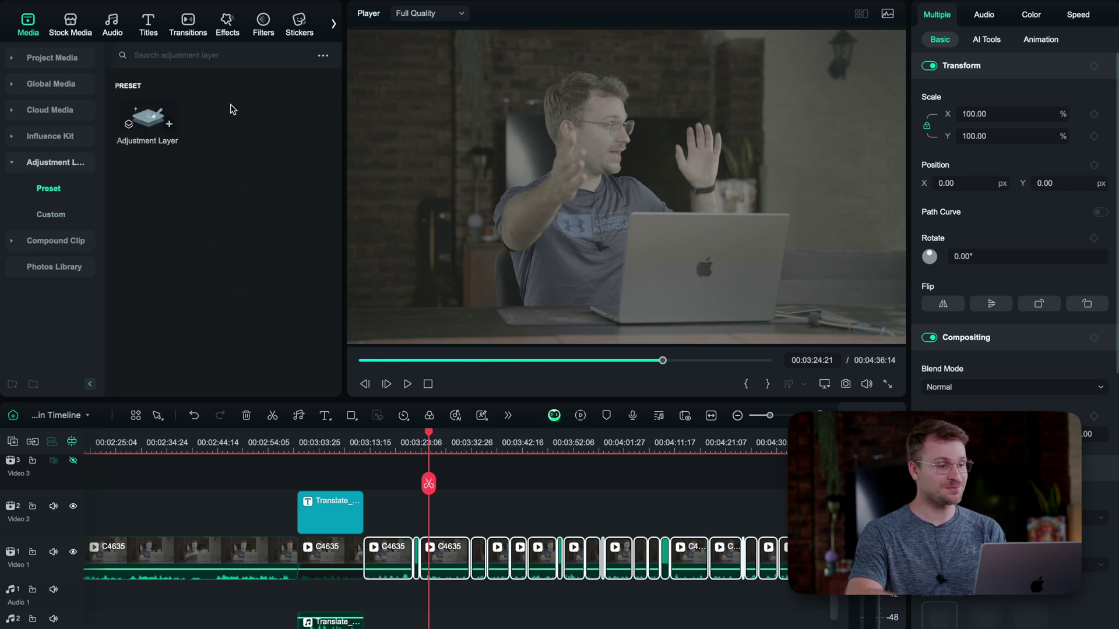
{"action": "left_click", "coordinate": [169, 125]}
{"action": "left_click_drag", "start_coordinate": [443, 559], "coordinate": [364, 484]}
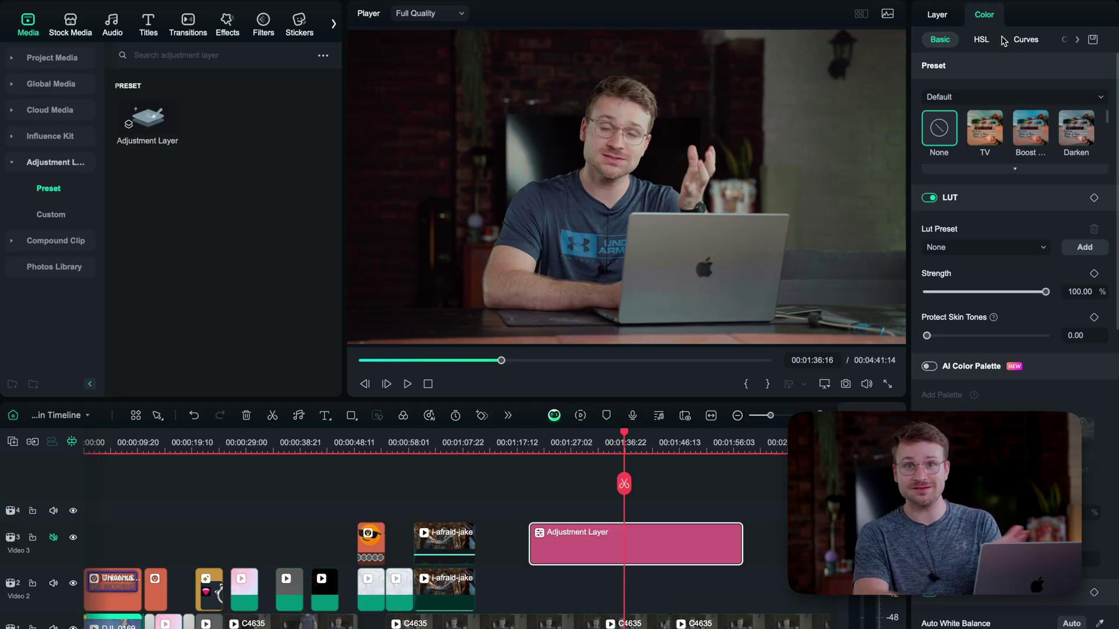
Apply the Boost color preset to the Adjustment Layer and preview it at 00:01:51:08
{"action": "left_click", "coordinate": [1021, 136]}
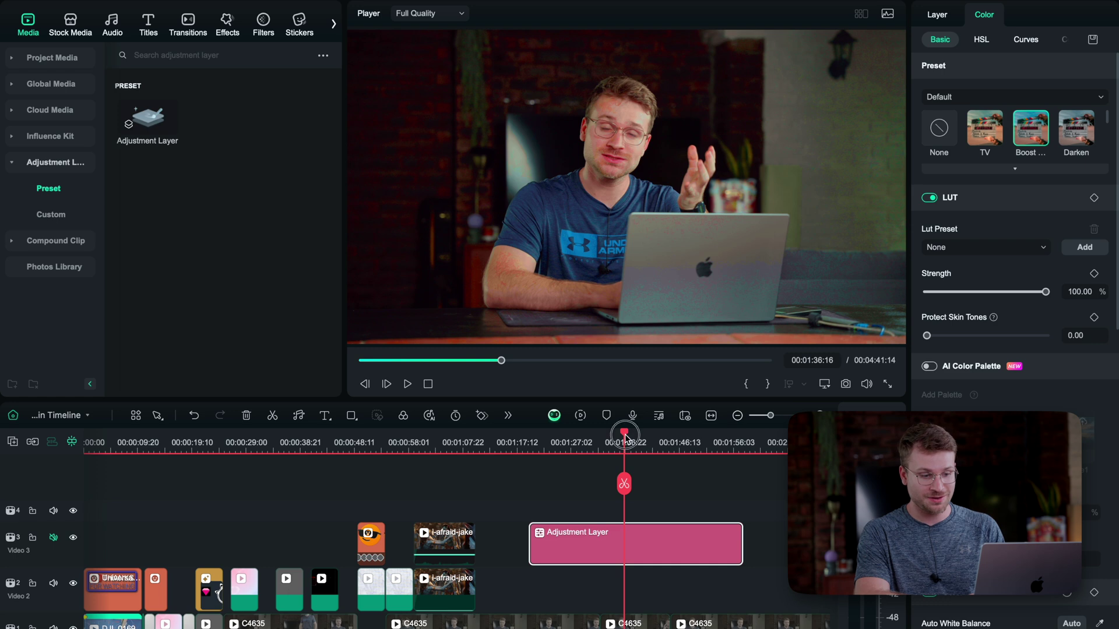
{"action": "left_click_drag", "start_coordinate": [625, 437], "coordinate": [707, 438]}
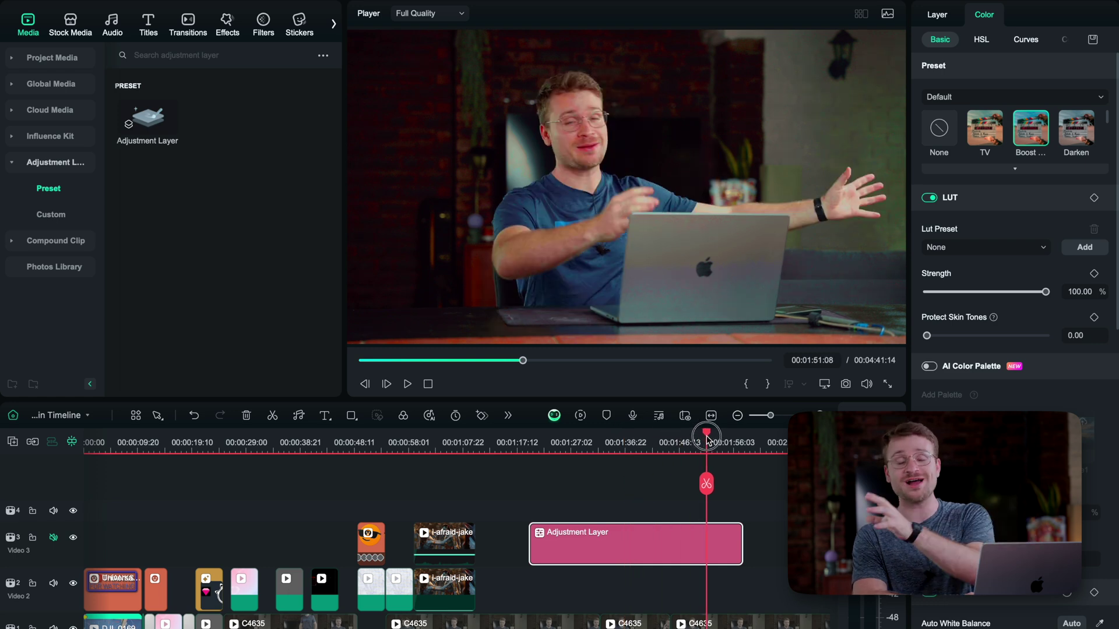